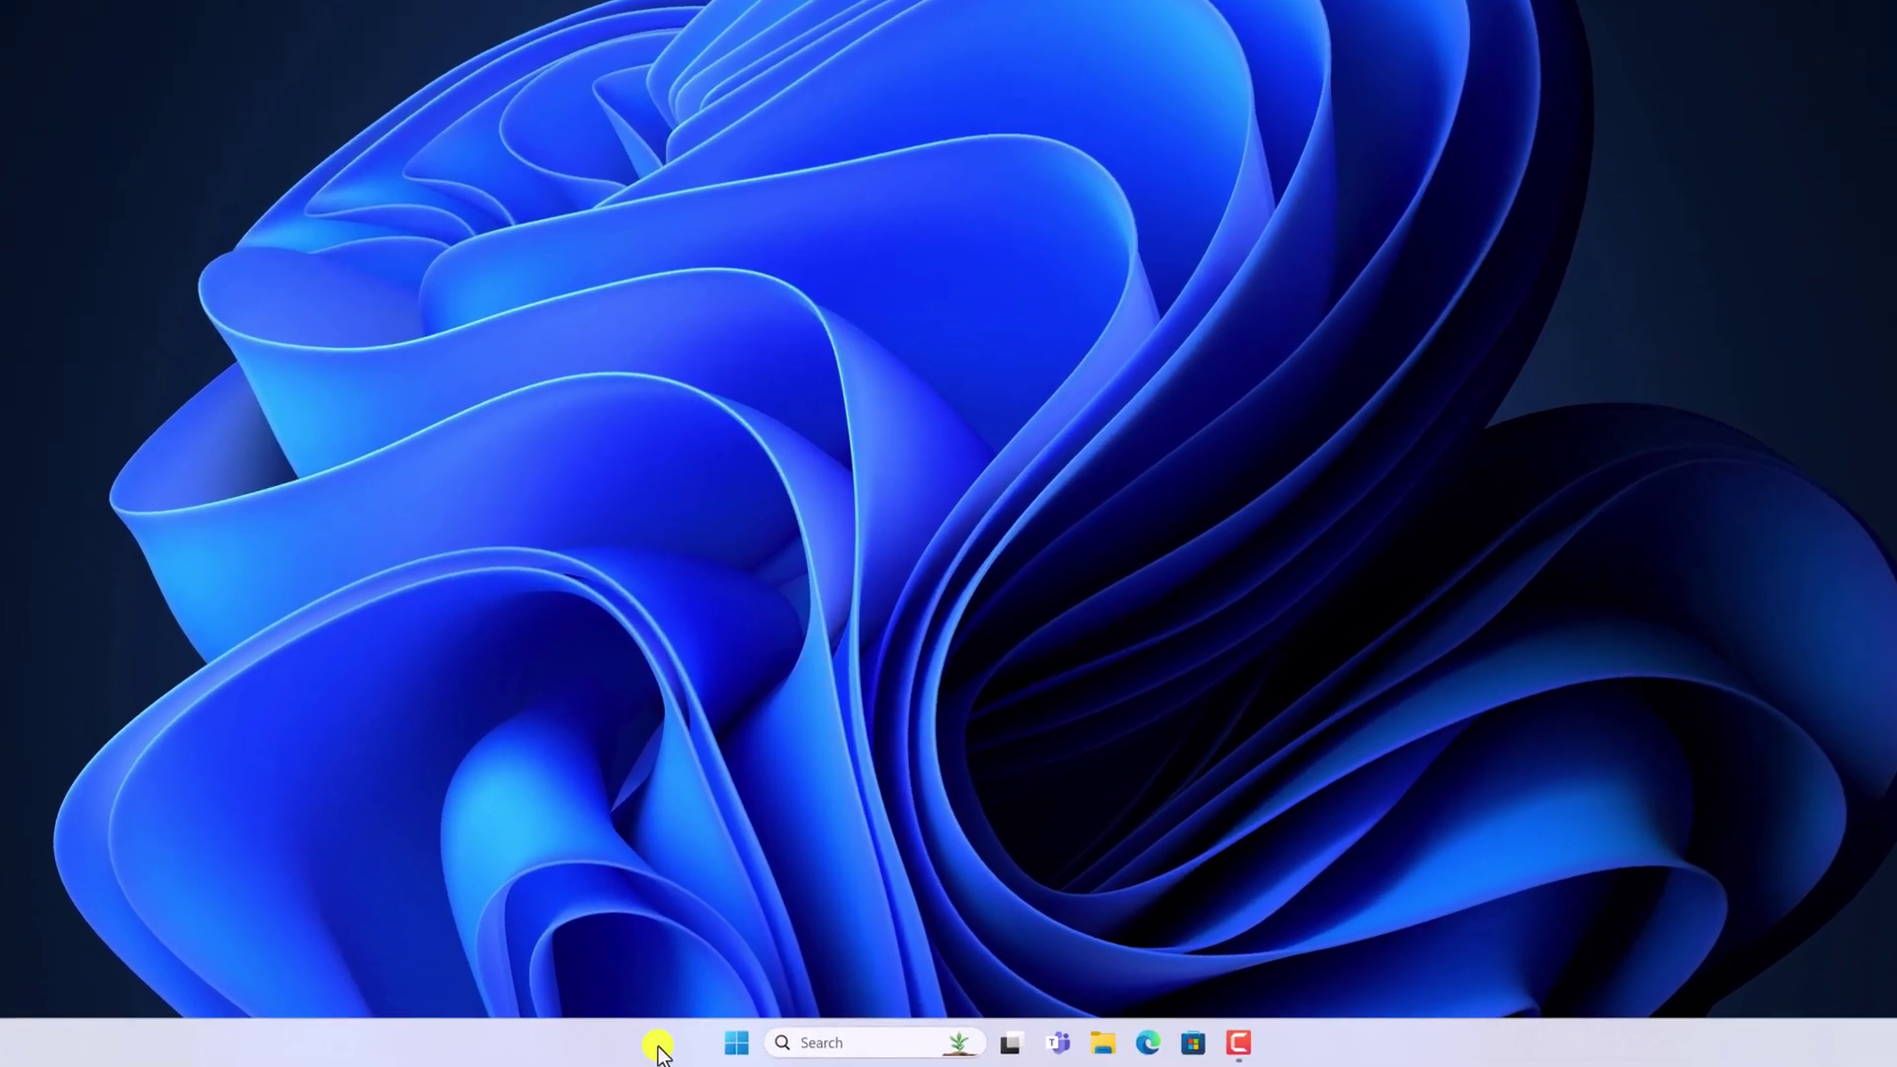
# Step: Launch Settings from the Start menu, view the Personalization page, then close Settings
pyautogui.click(736, 1042)
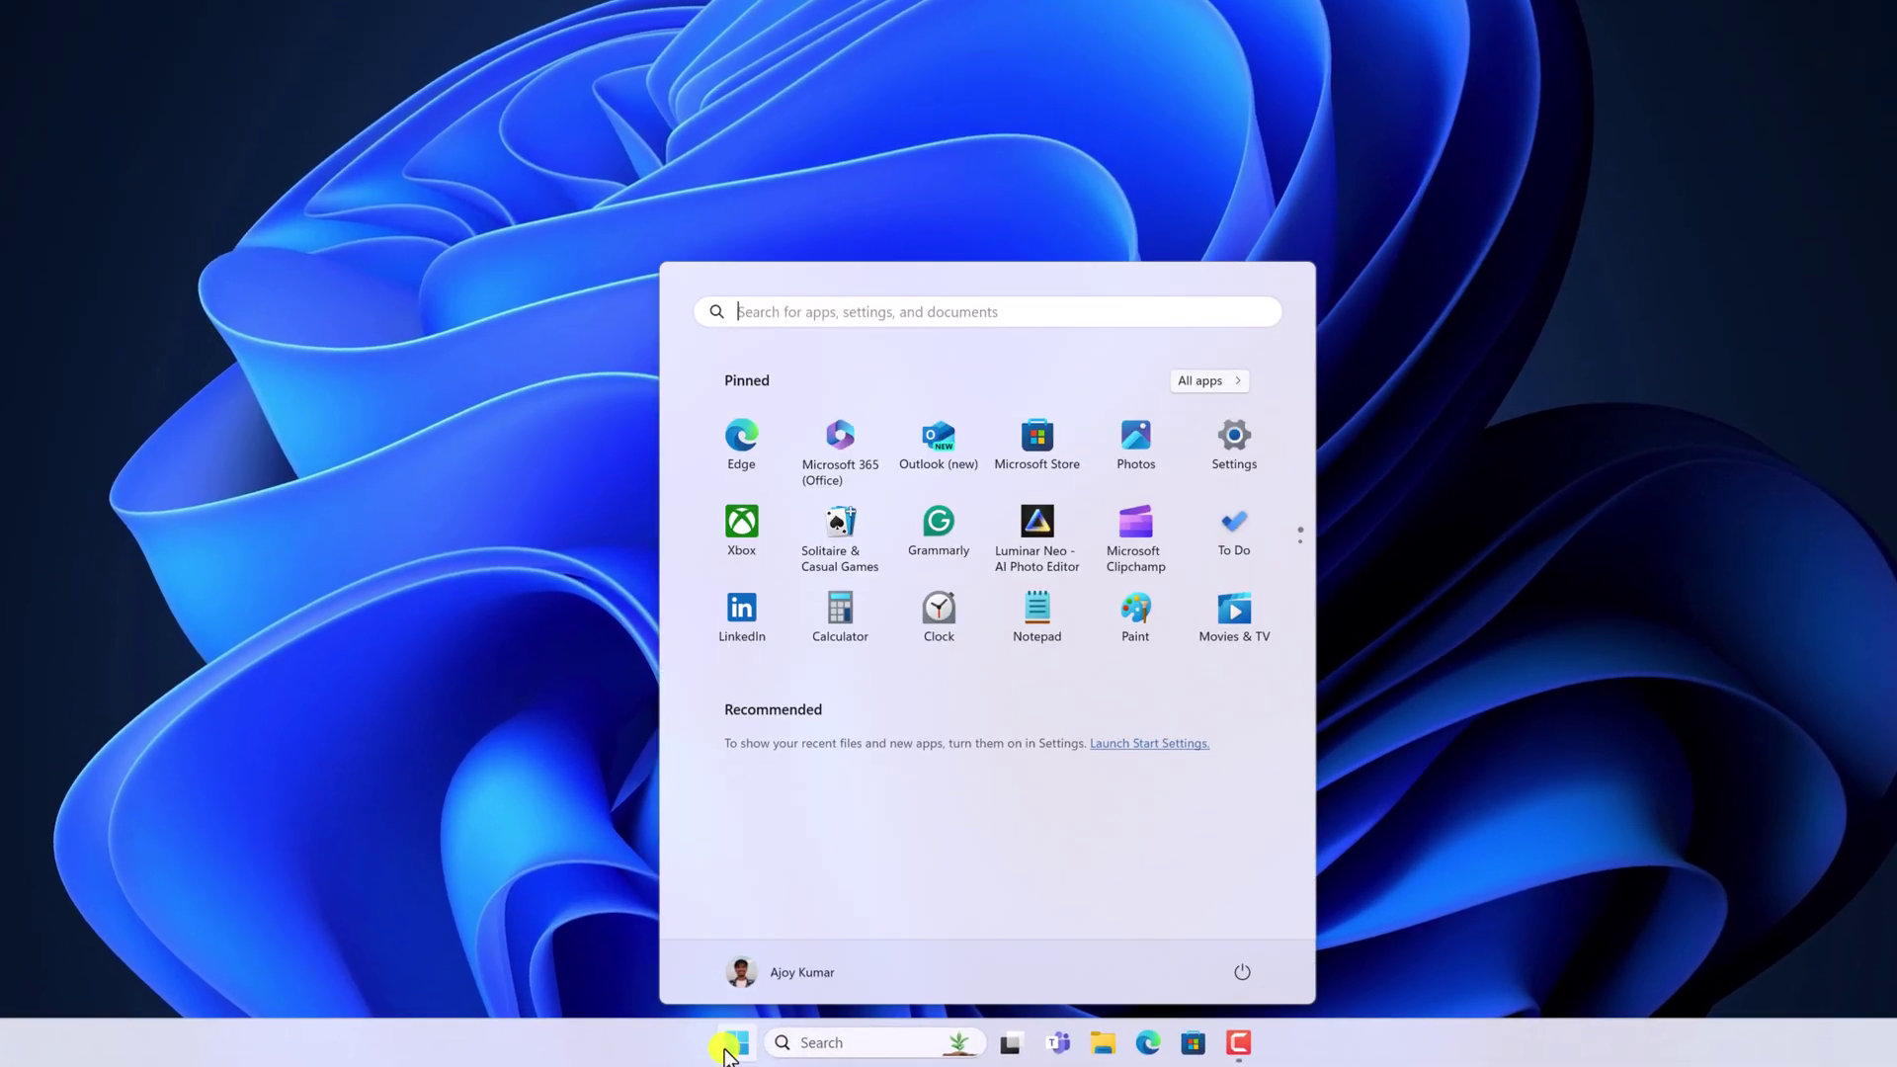
pyautogui.click(1249, 448)
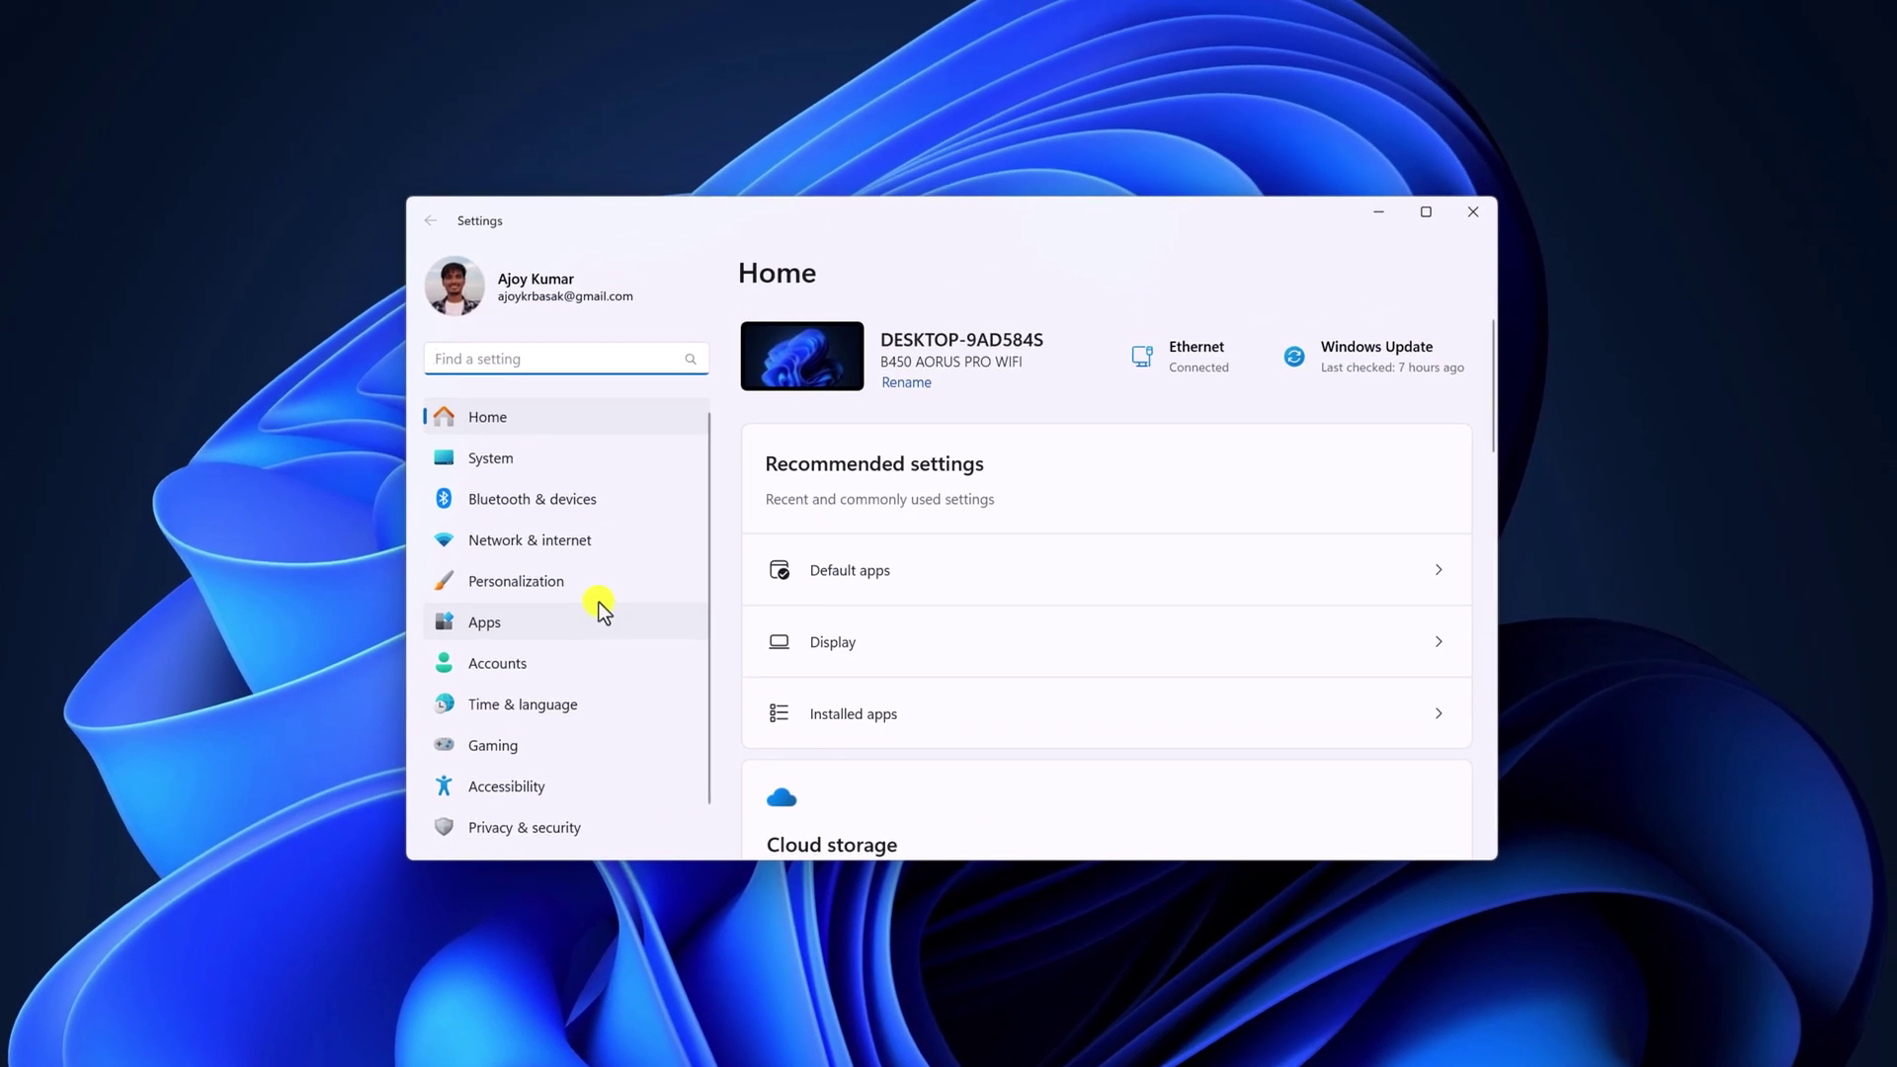
pyautogui.click(572, 590)
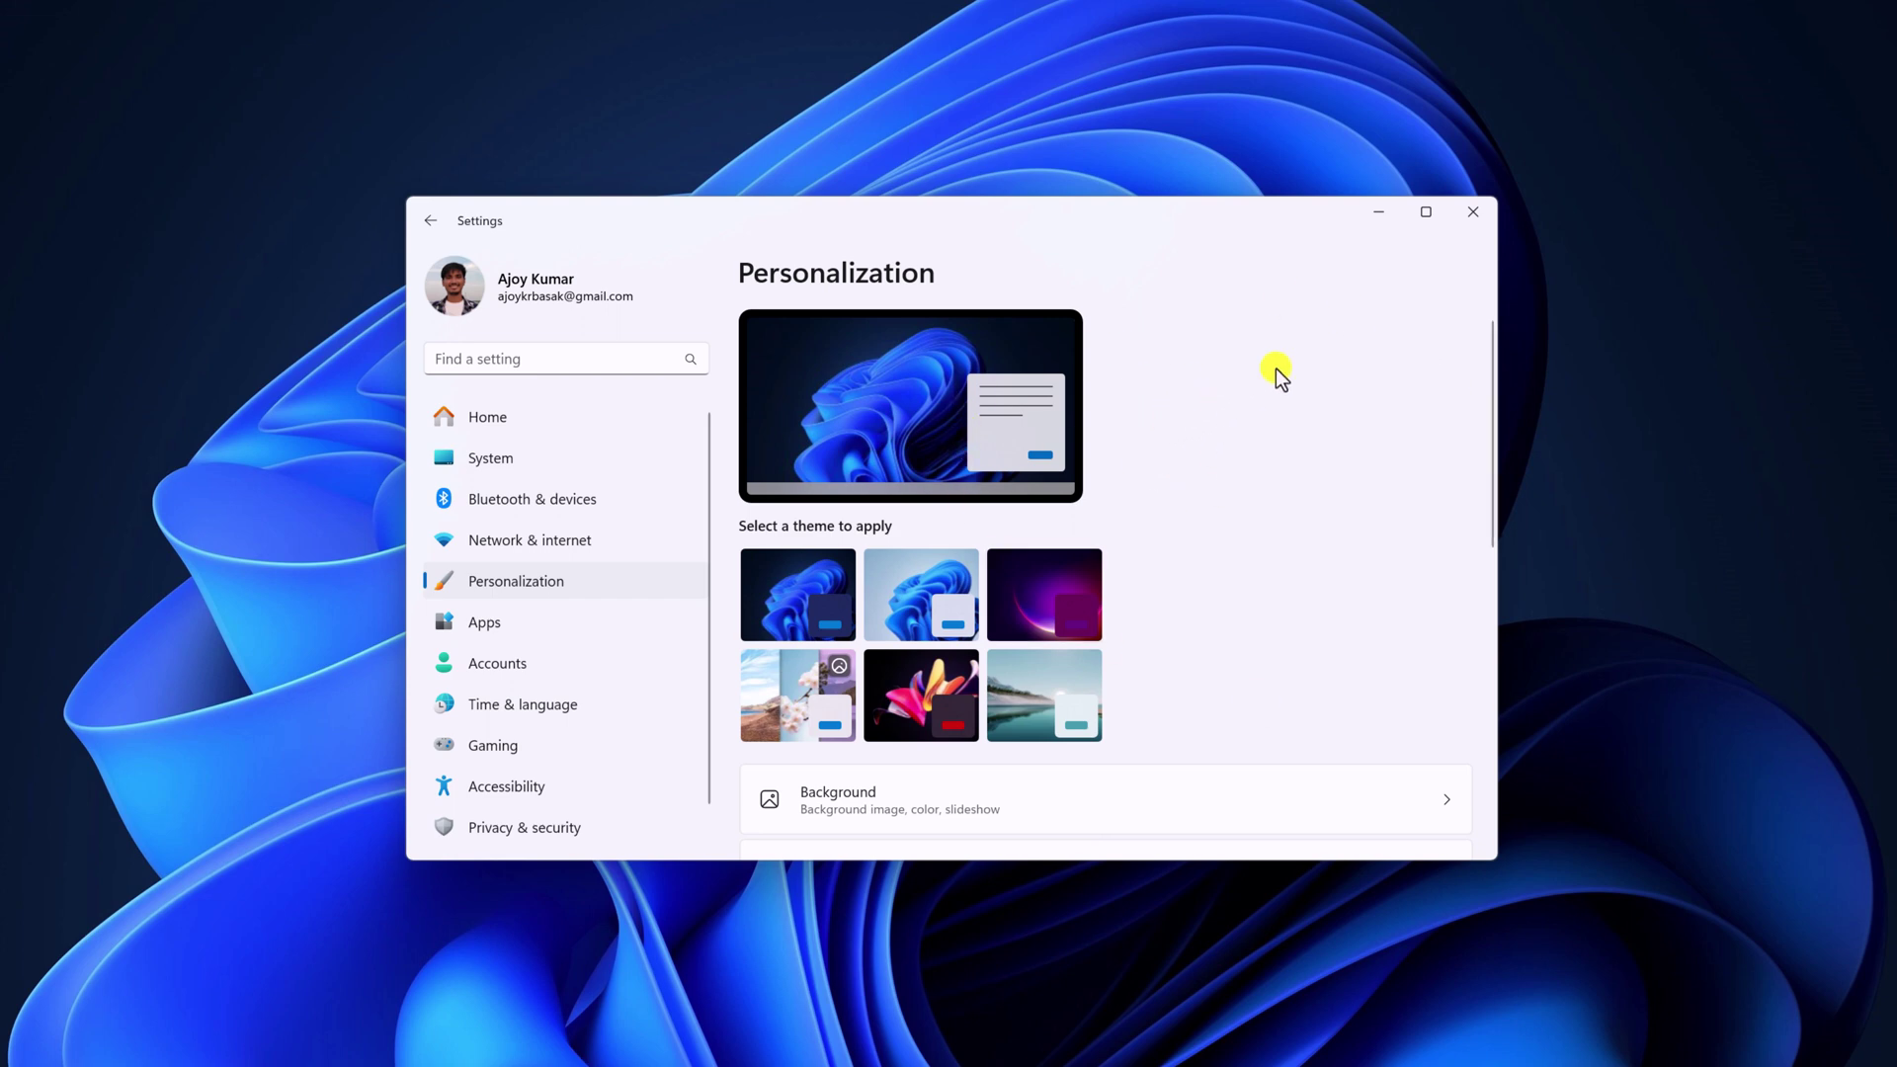
pyautogui.click(1471, 220)
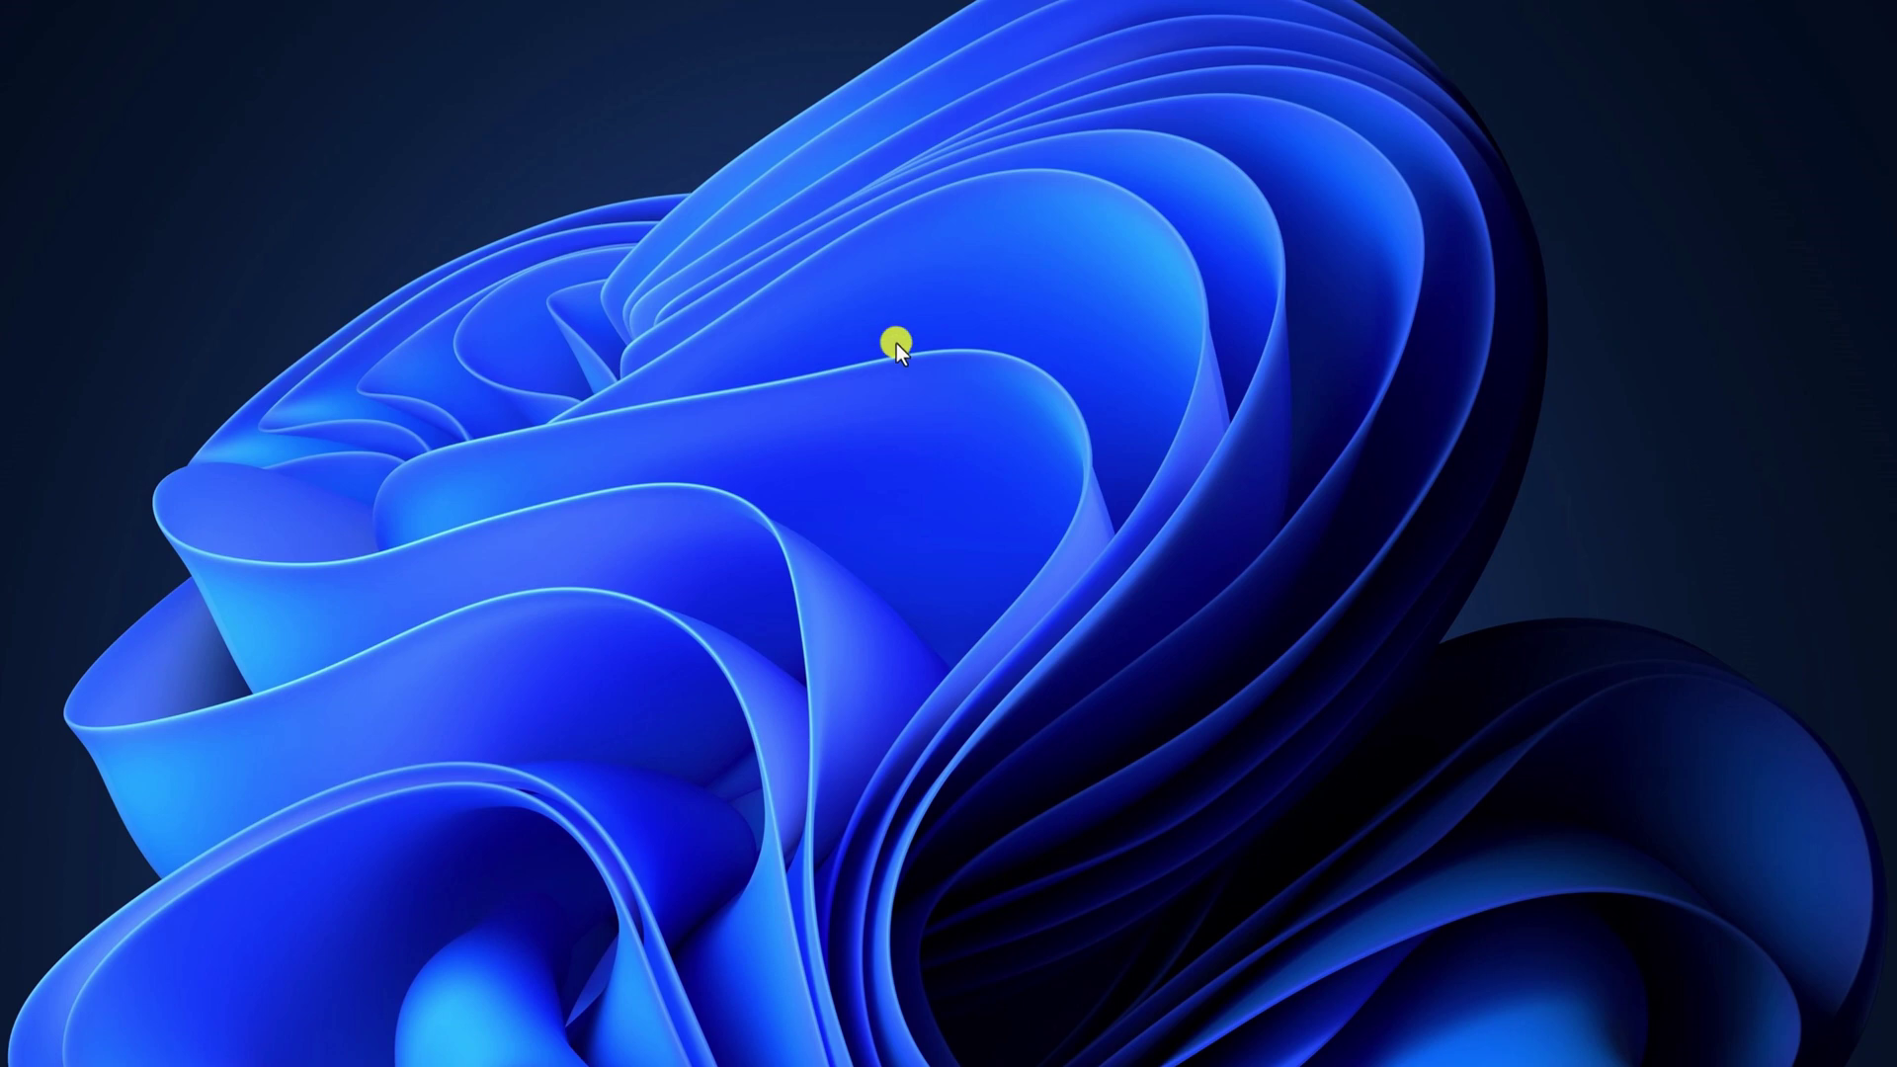
# Step: Reopen Personalization settings from the desktop's Personalize option and scroll through its categories
pyautogui.rightClick(897, 342)
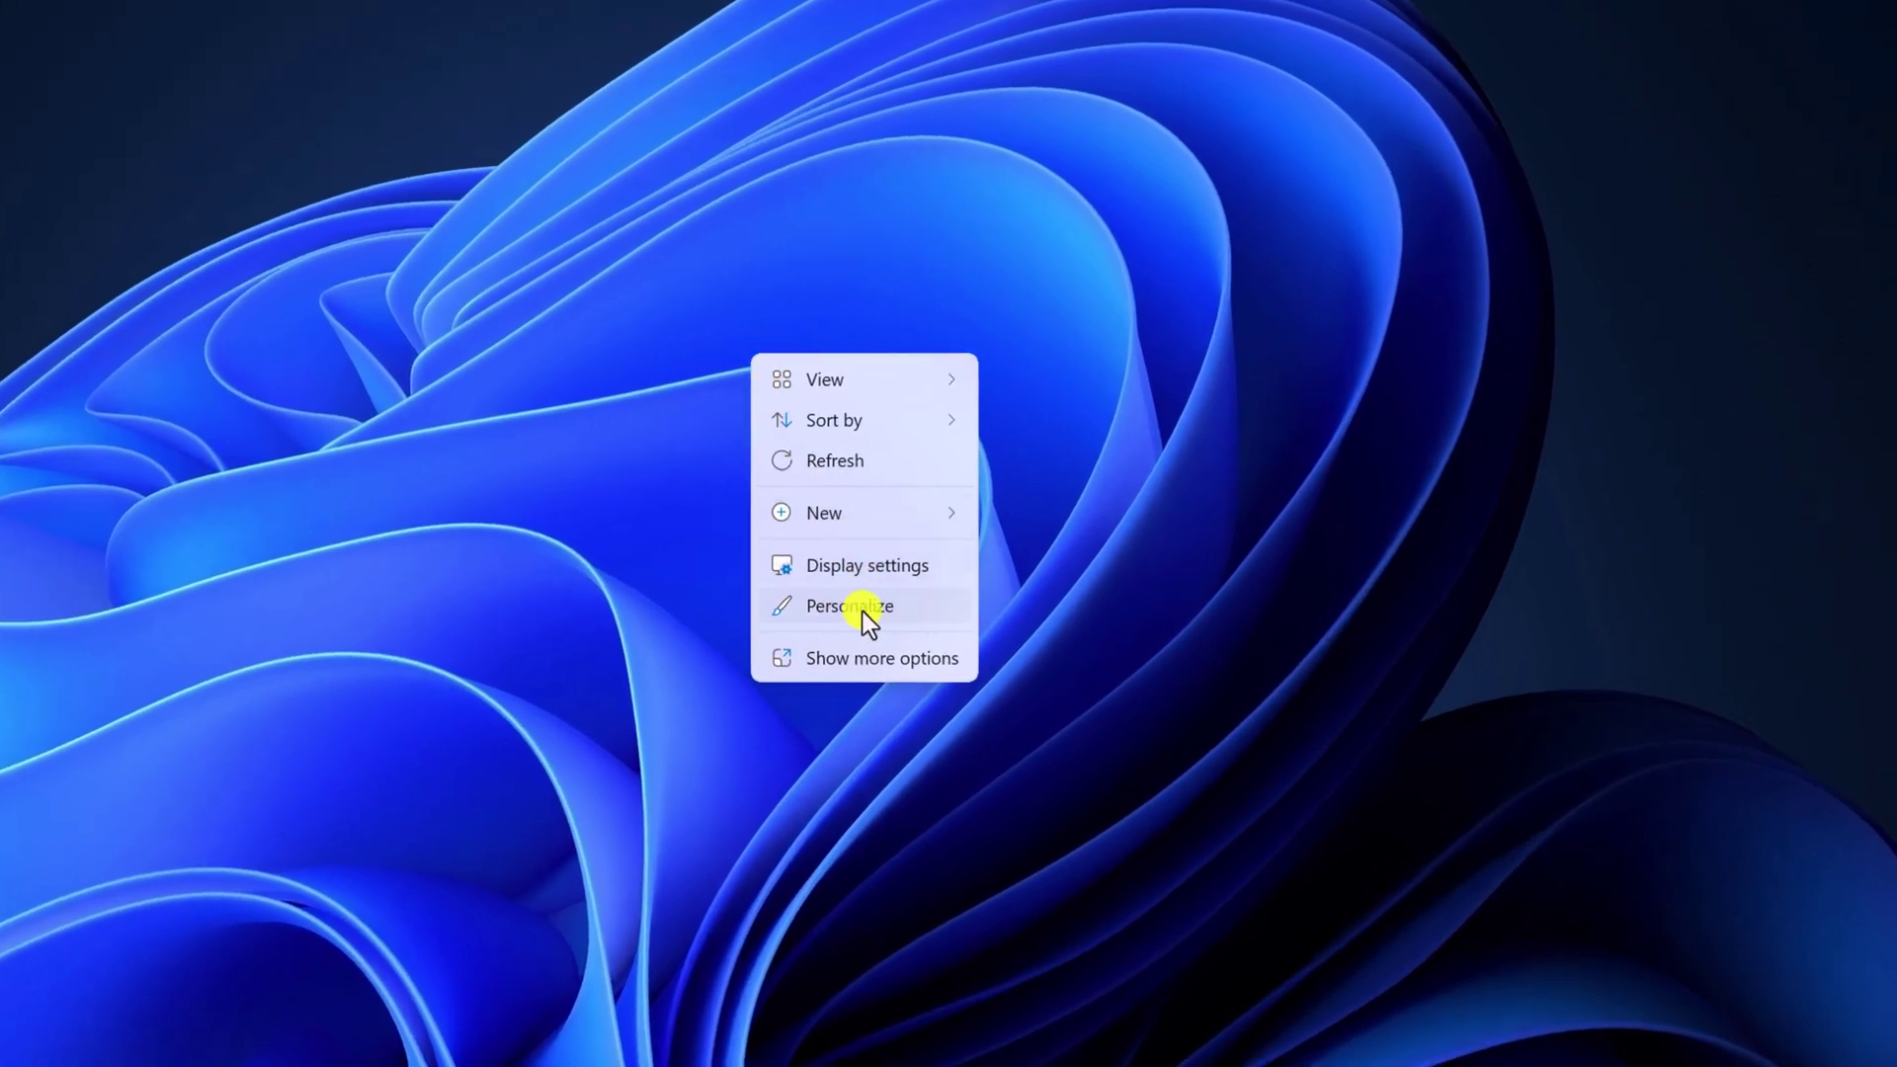
pyautogui.click(850, 606)
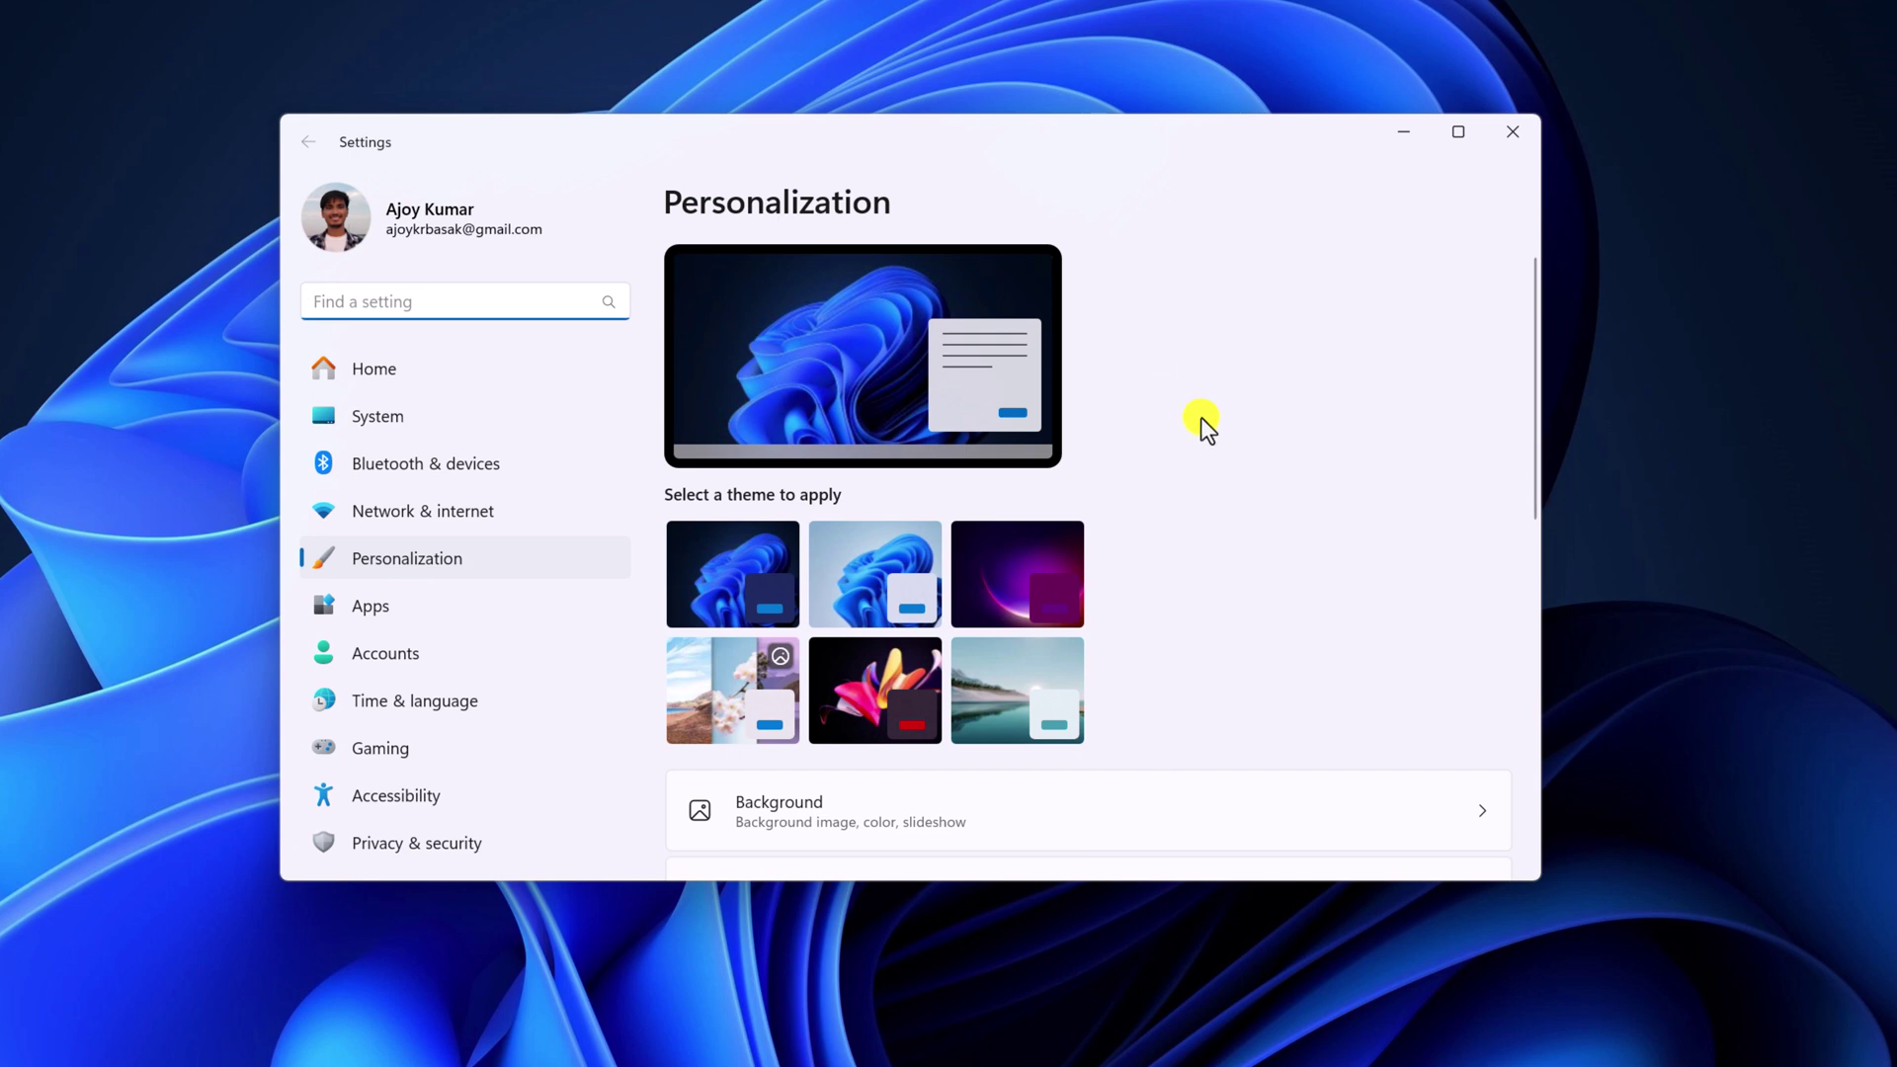
pyautogui.scroll(-4, 1182, 455)
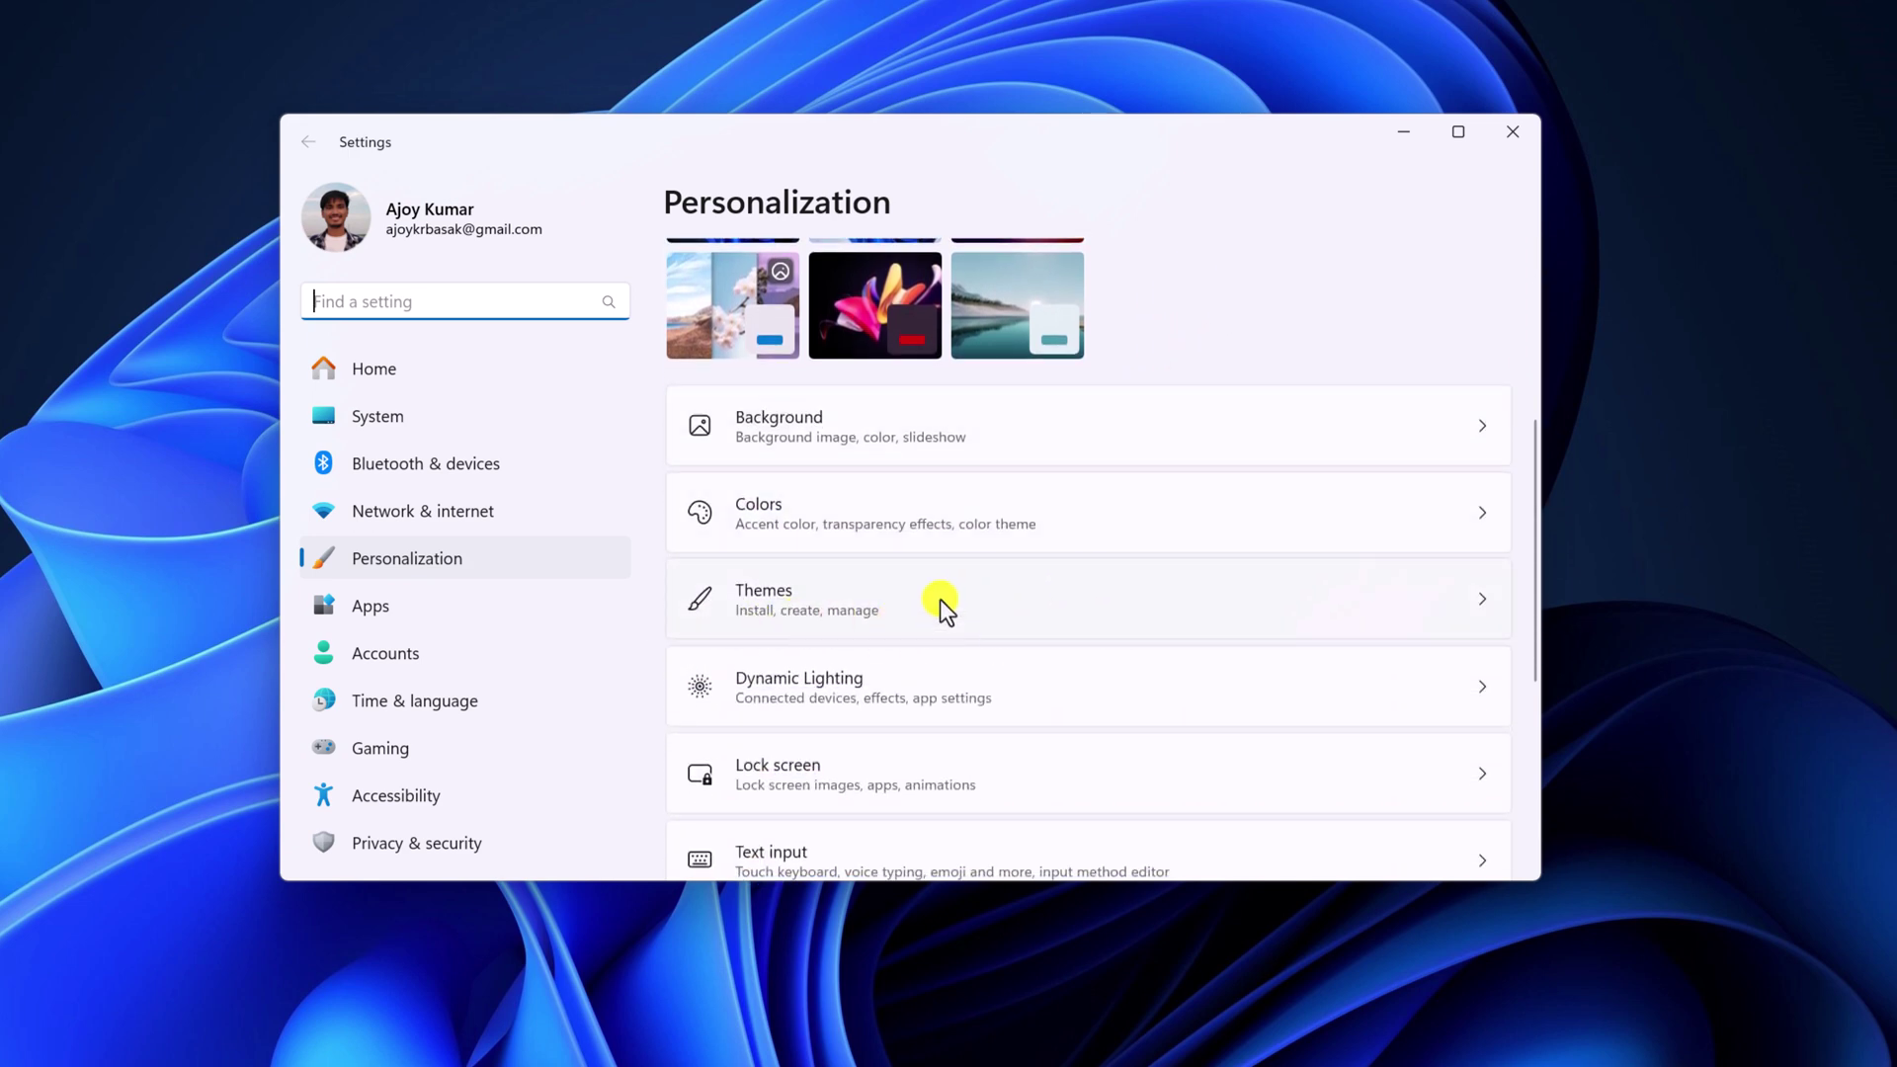
# Step: Apply the Windows (dark) theme from the Themes page's theme grid
pyautogui.click(856, 607)
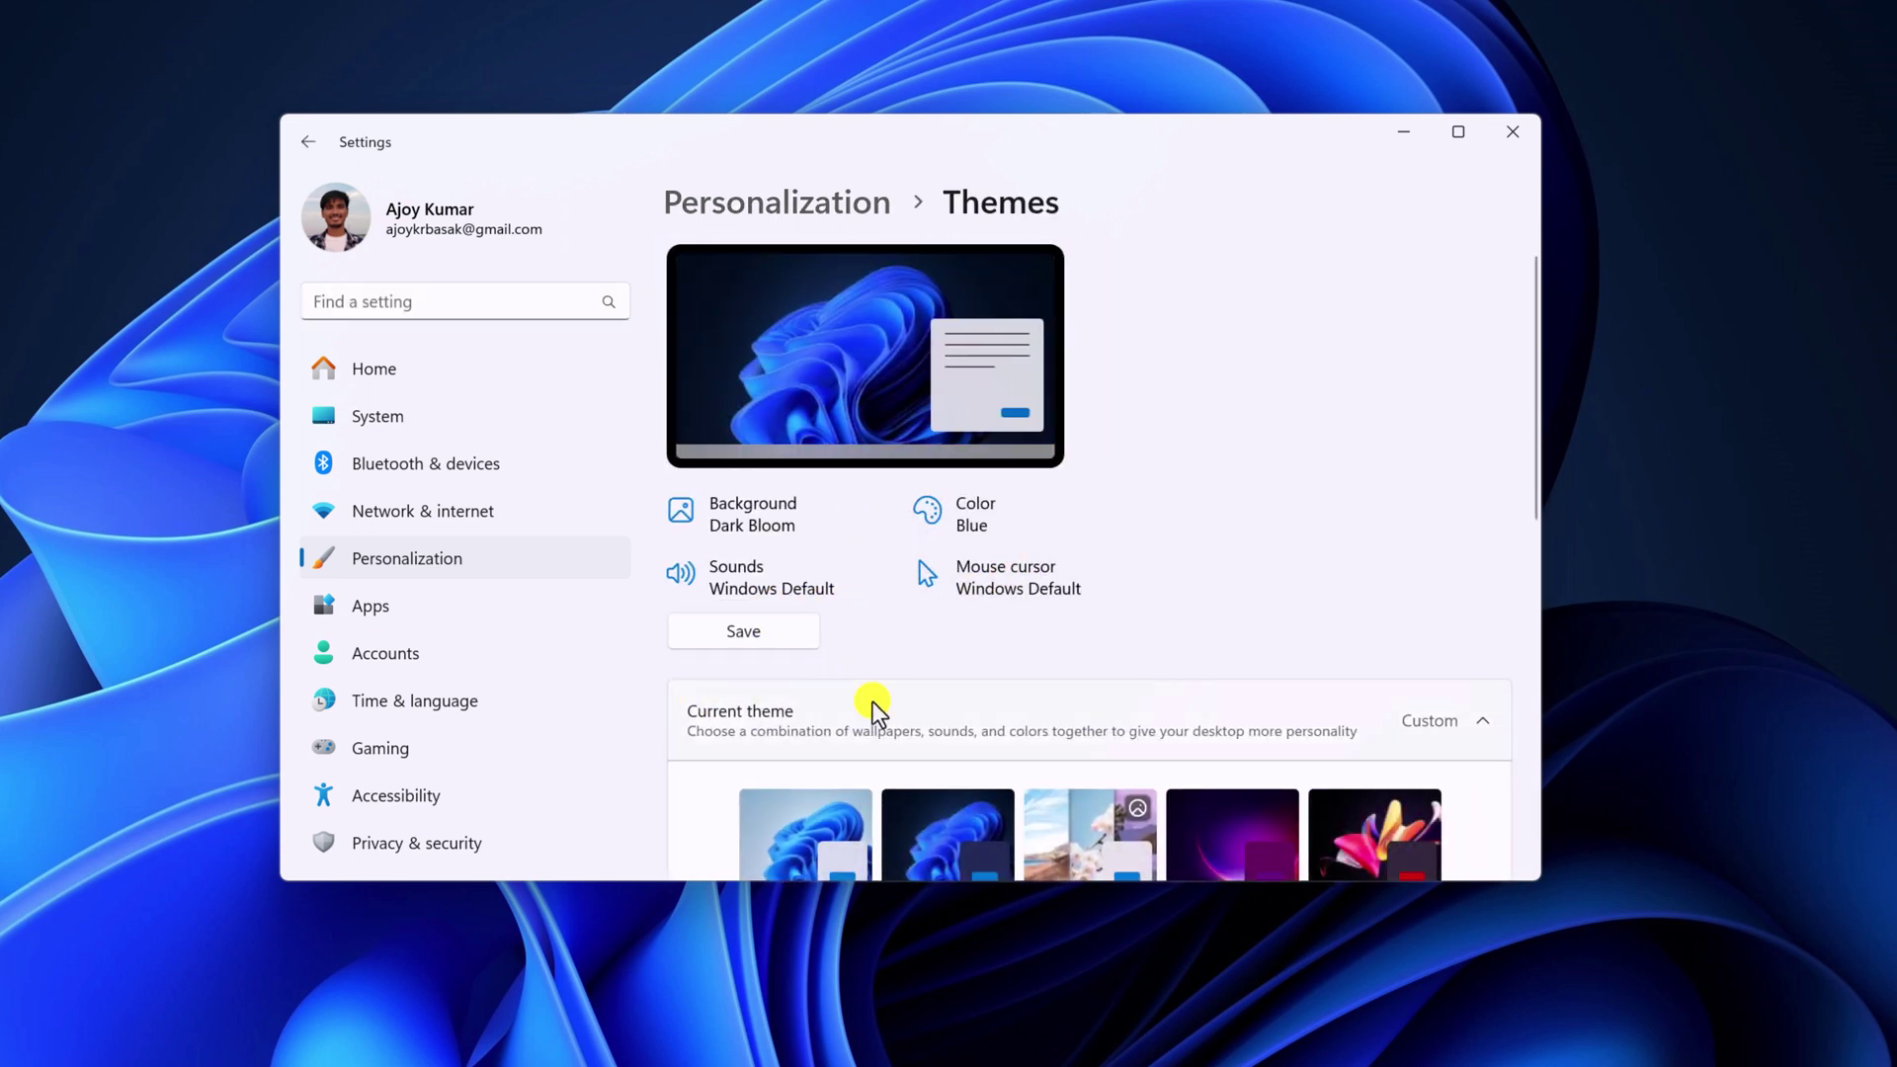
pyautogui.scroll(-3, 1067, 660)
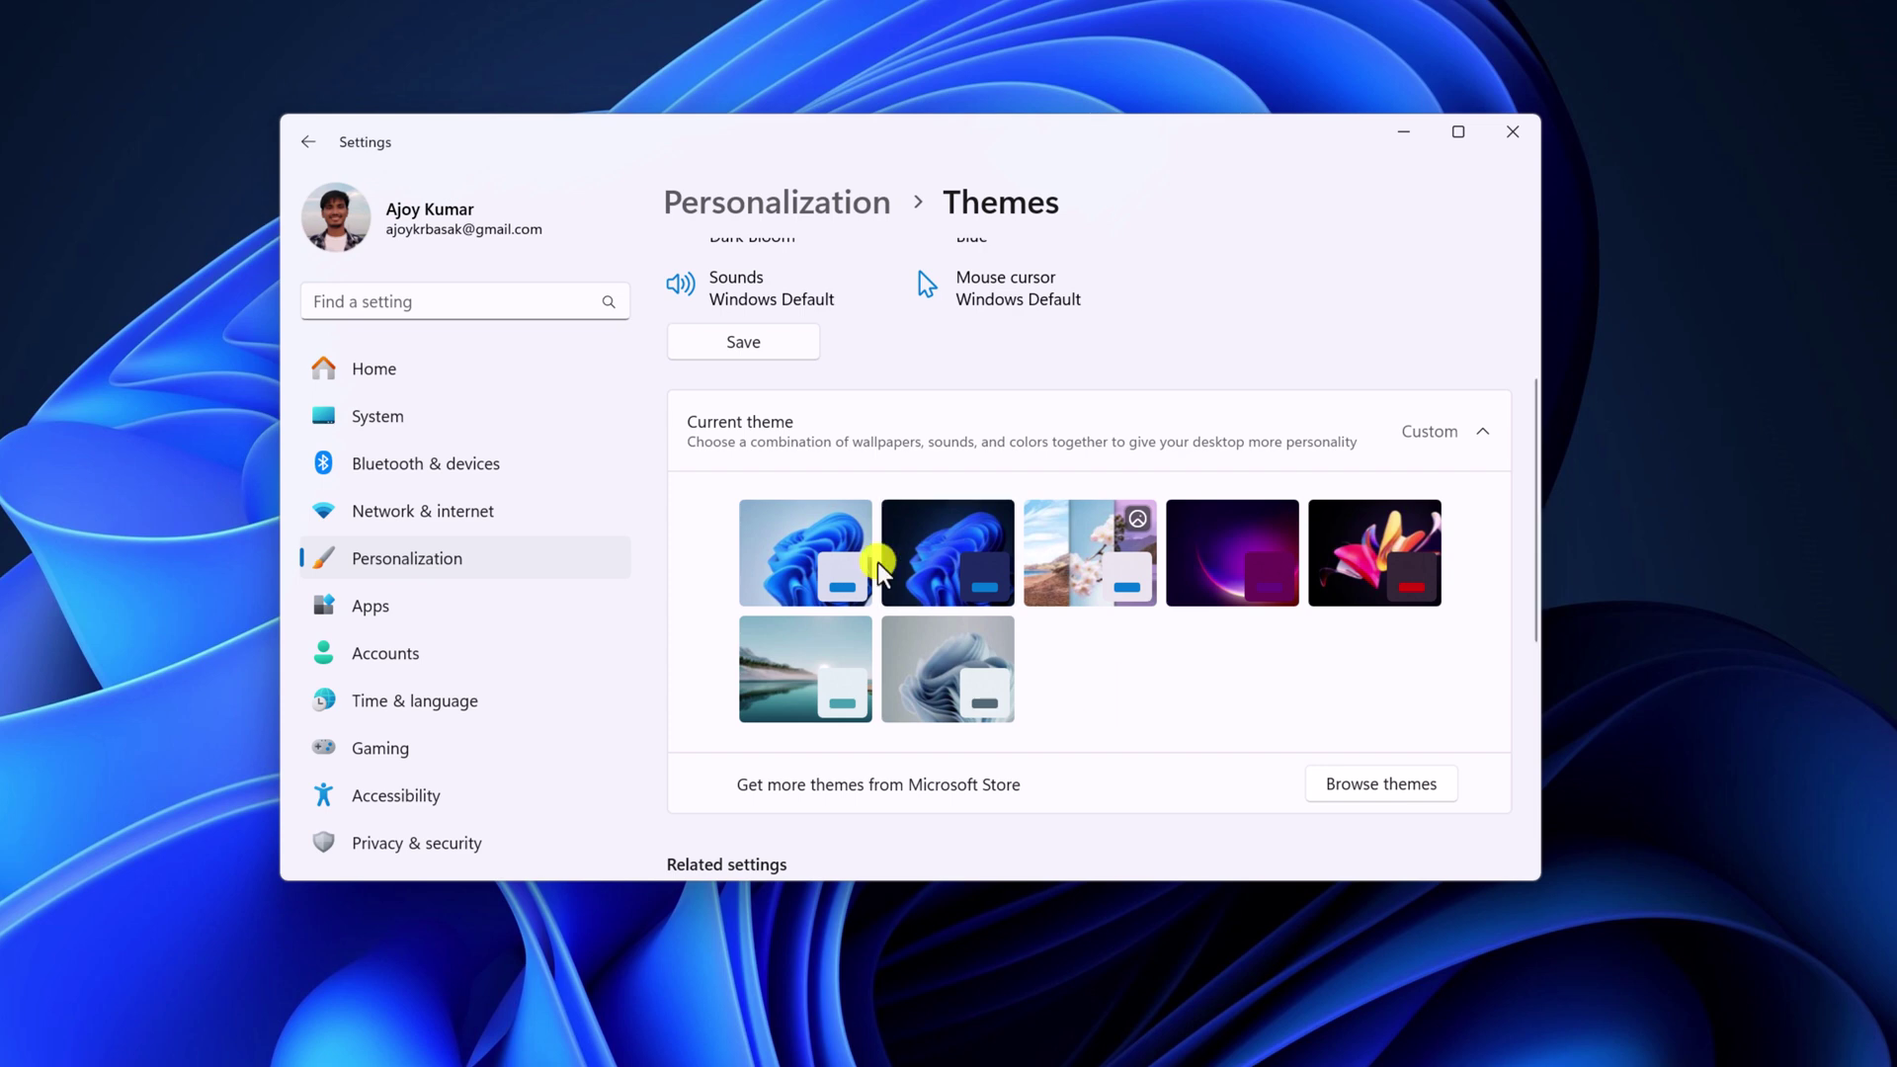
pyautogui.click(912, 556)
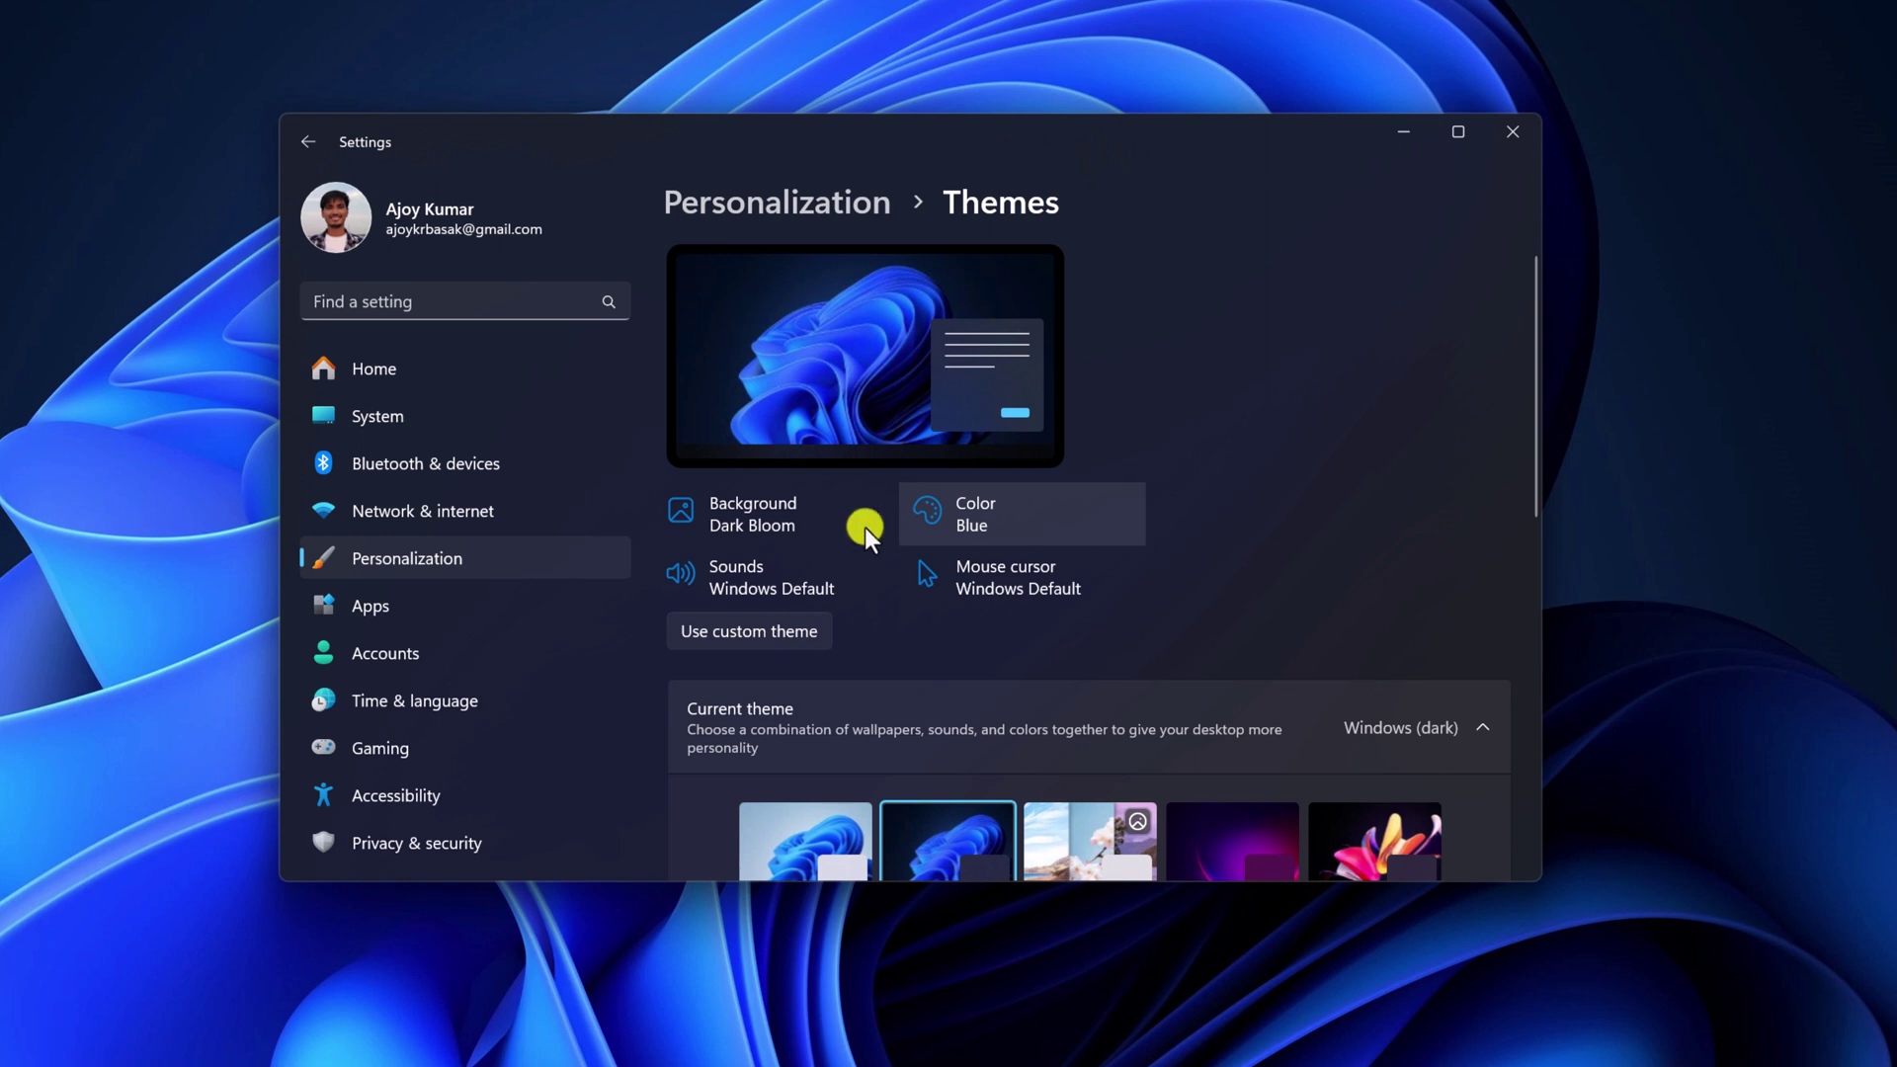
# Step: Set the second Recent images picture as wallpaper, then return to the Themes page
pyautogui.click(764, 529)
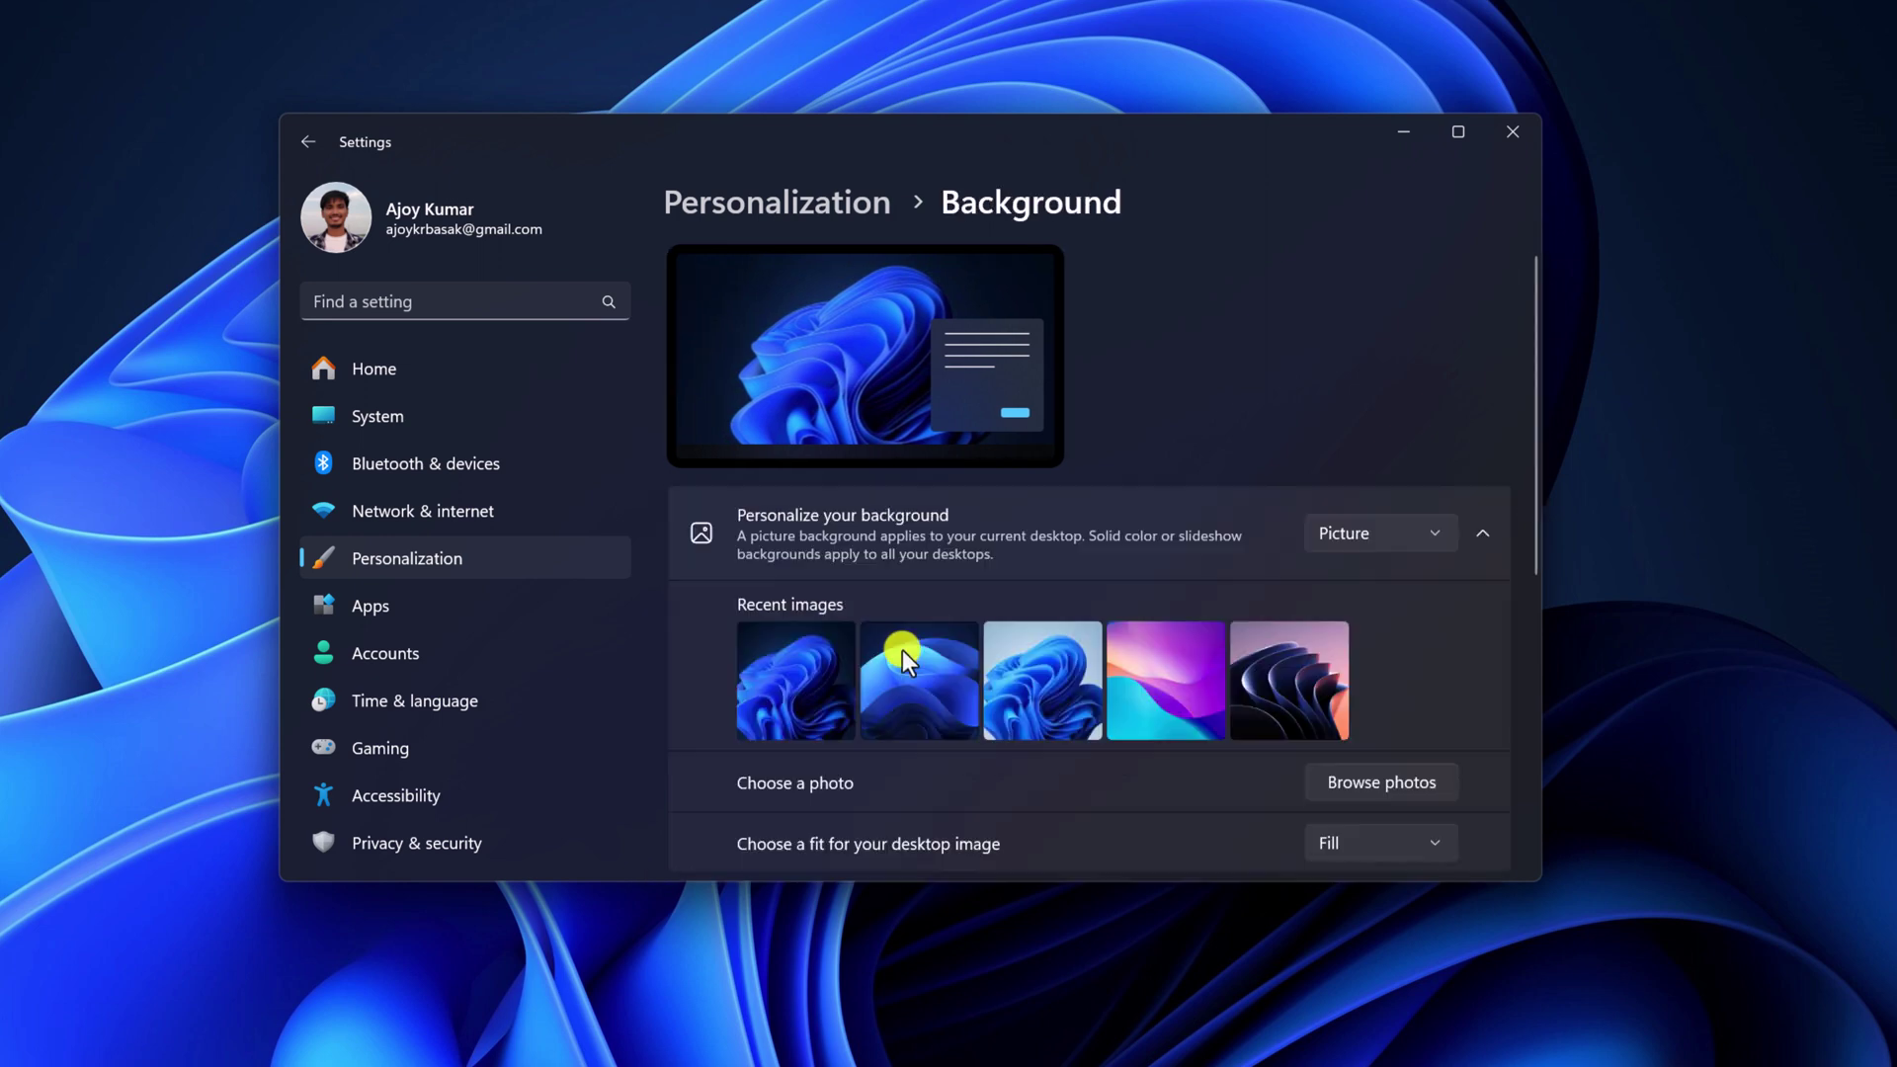
pyautogui.scroll(-1, 952, 640)
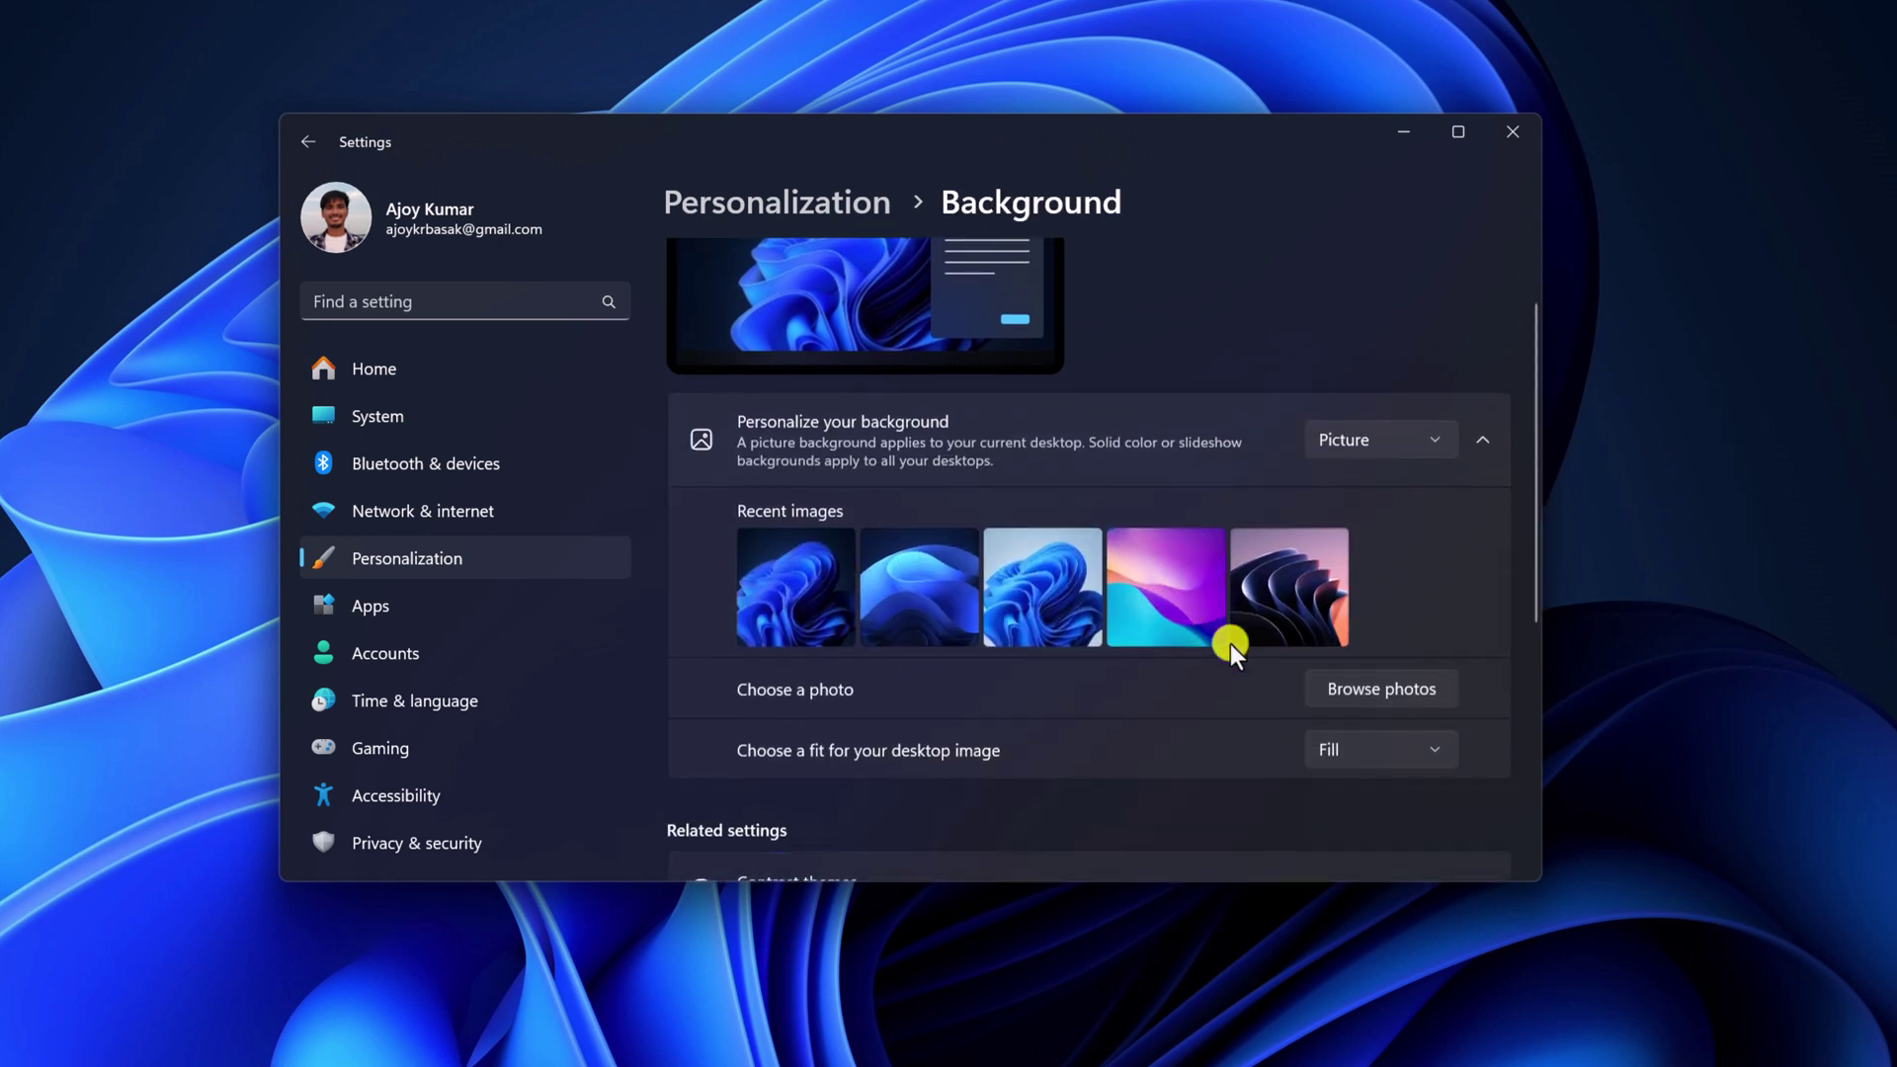
pyautogui.click(909, 610)
pyautogui.hotkey('alt', 'Left')
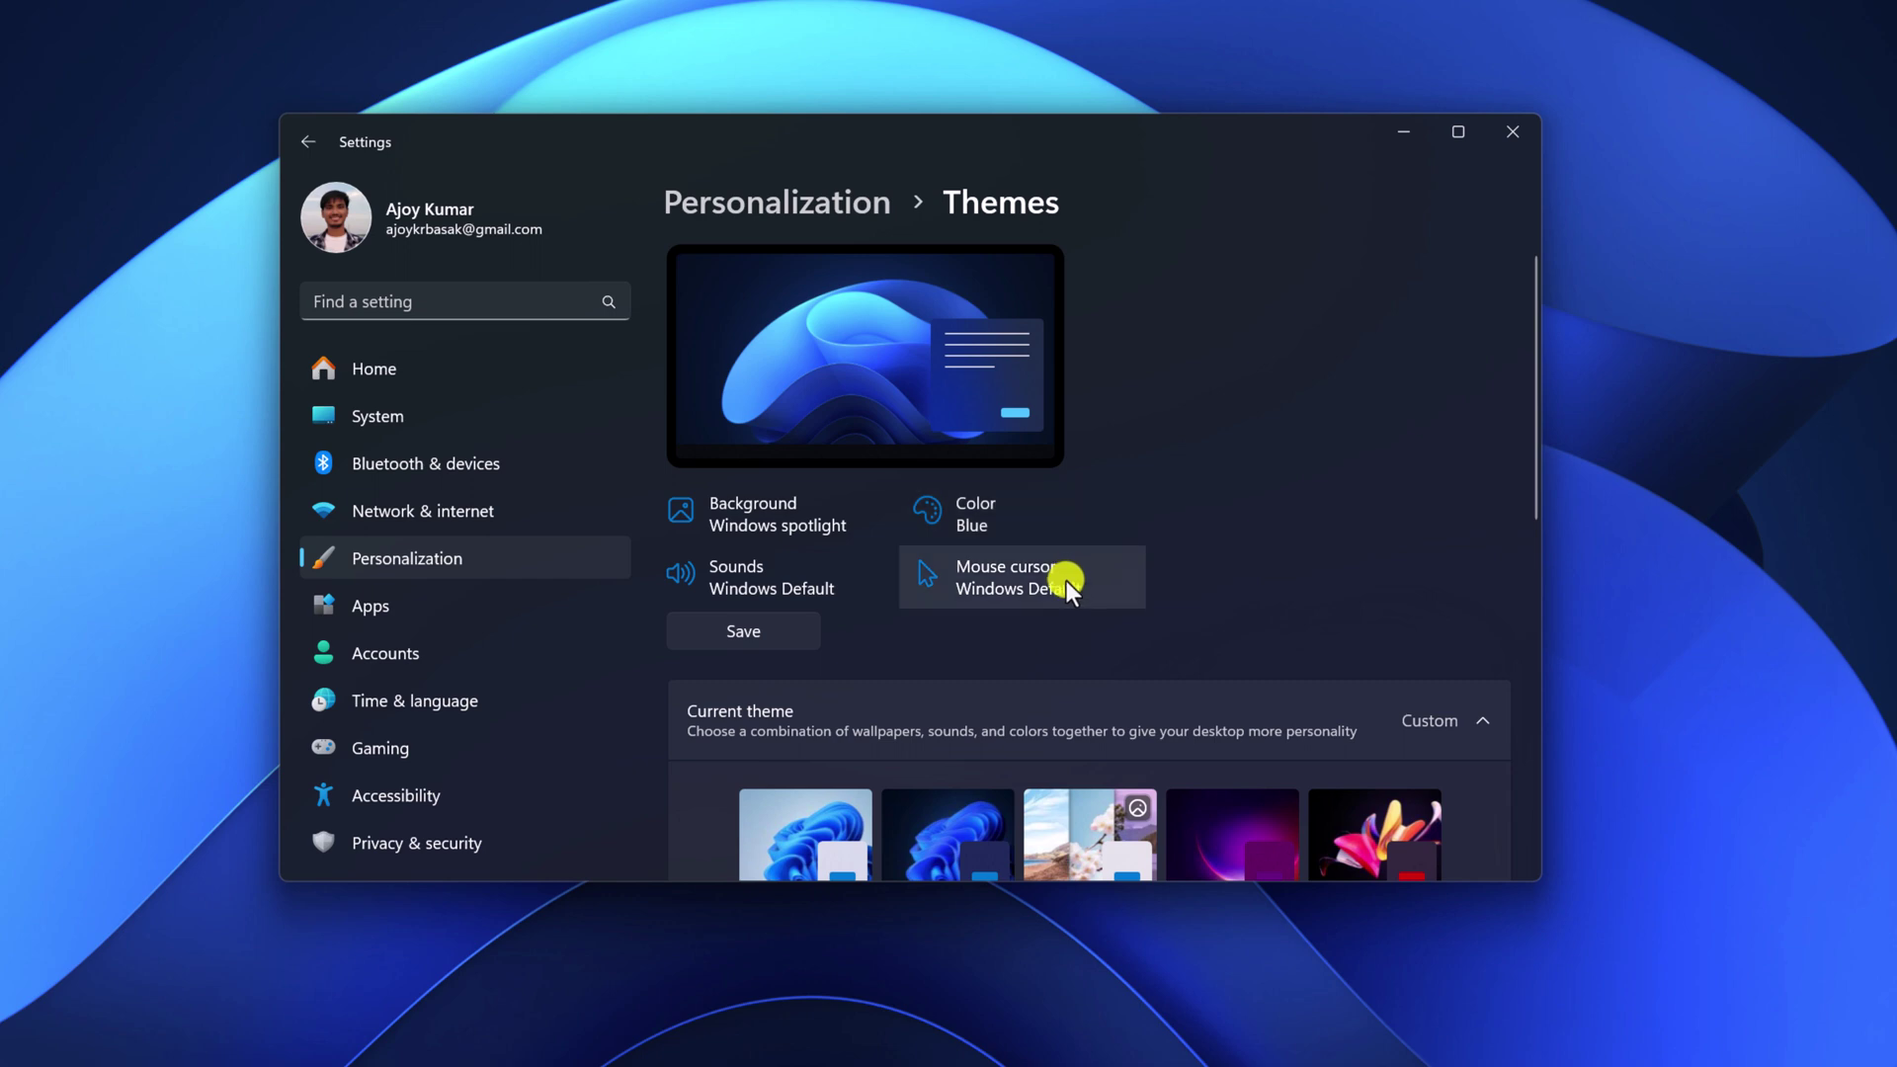
pyautogui.scroll(-3, 993, 590)
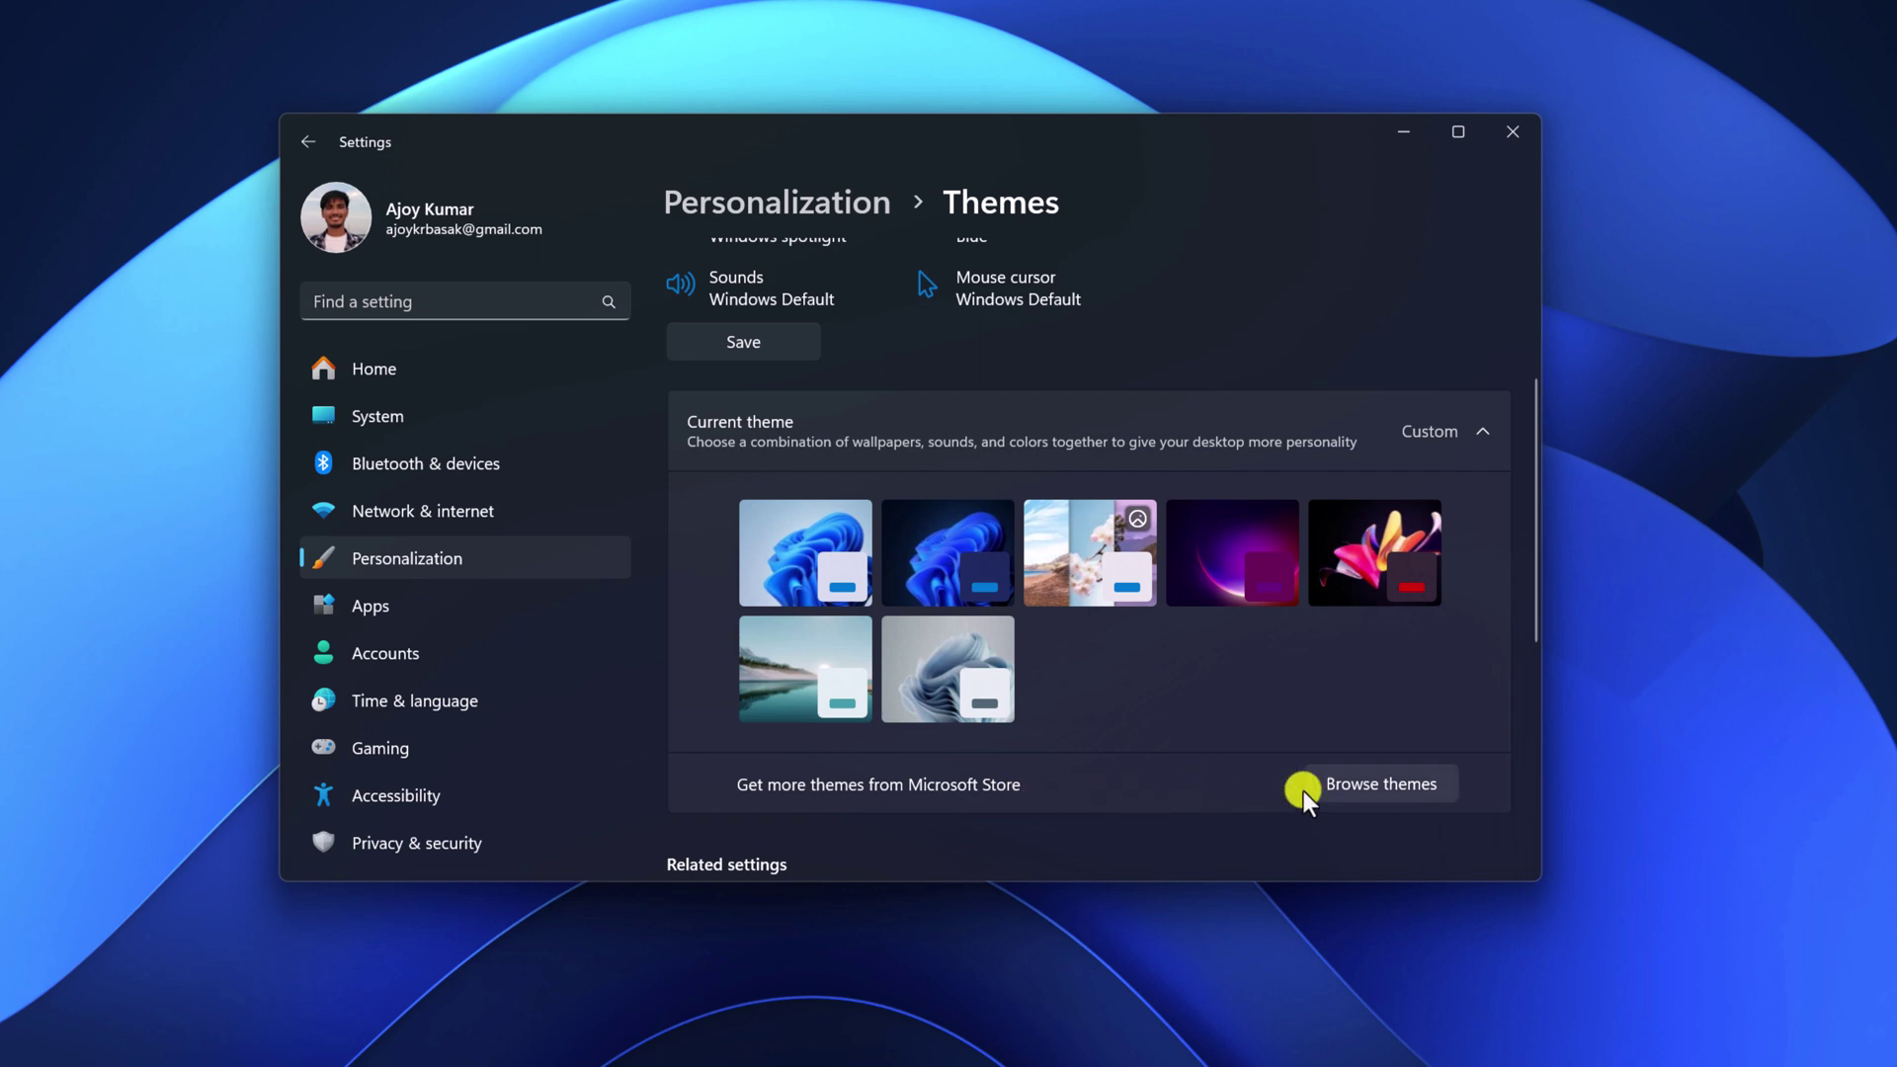
# Step: Install the Pantone Color of the Year 2022 theme from Microsoft Store
pyautogui.click(1400, 787)
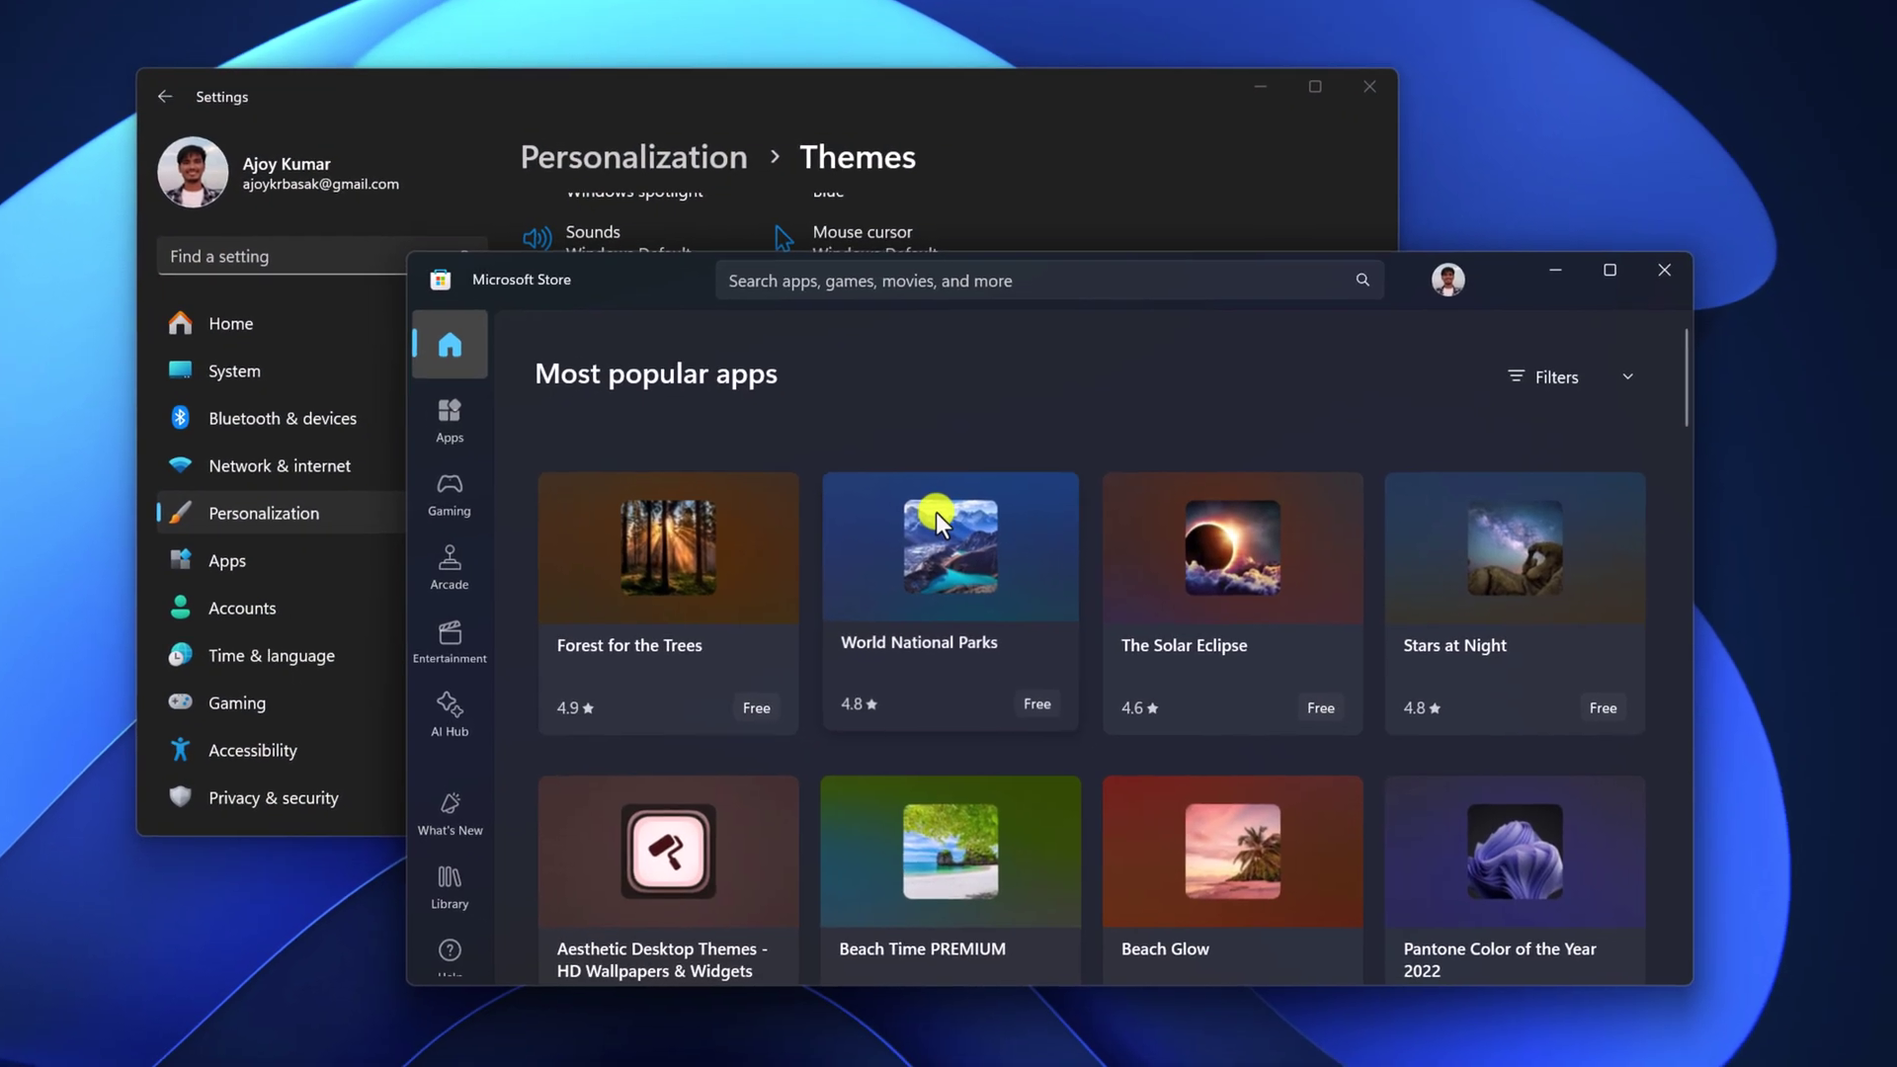
pyautogui.moveTo(1078, 557)
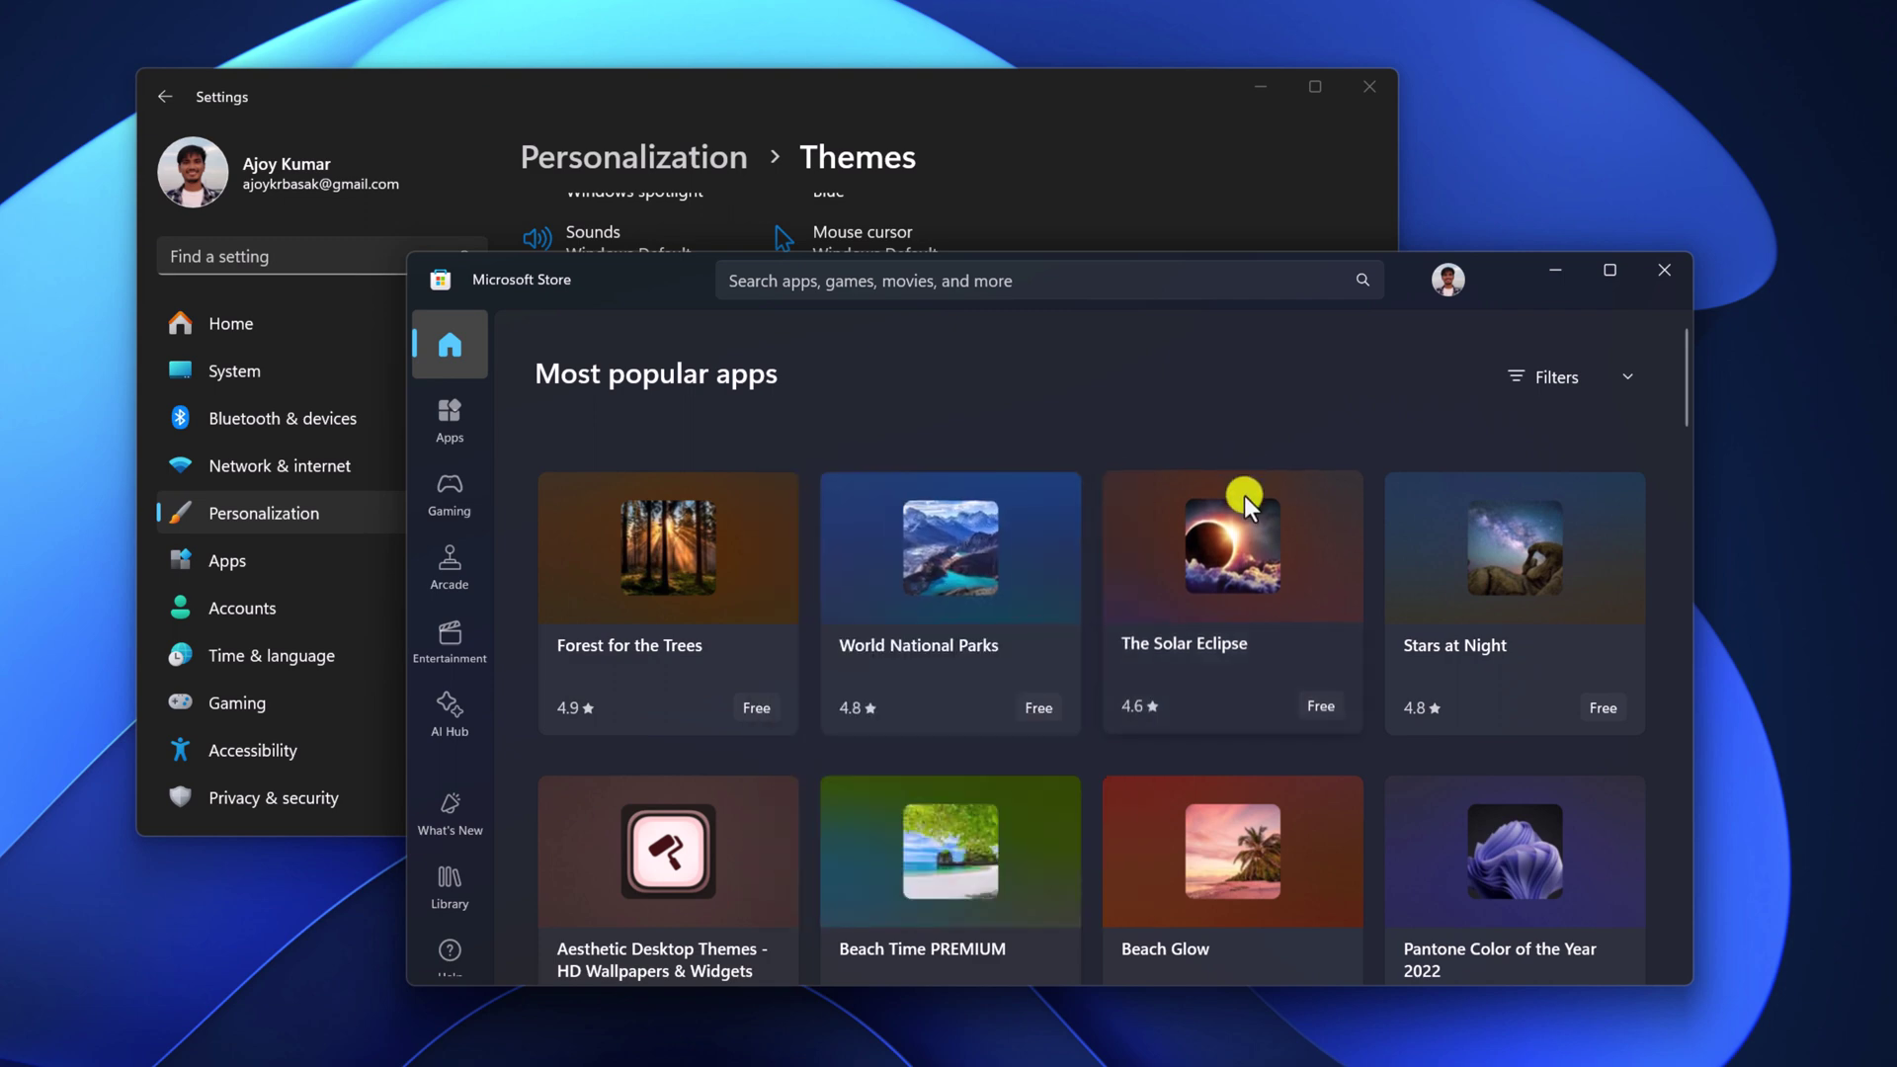
pyautogui.scroll(-4, 1244, 495)
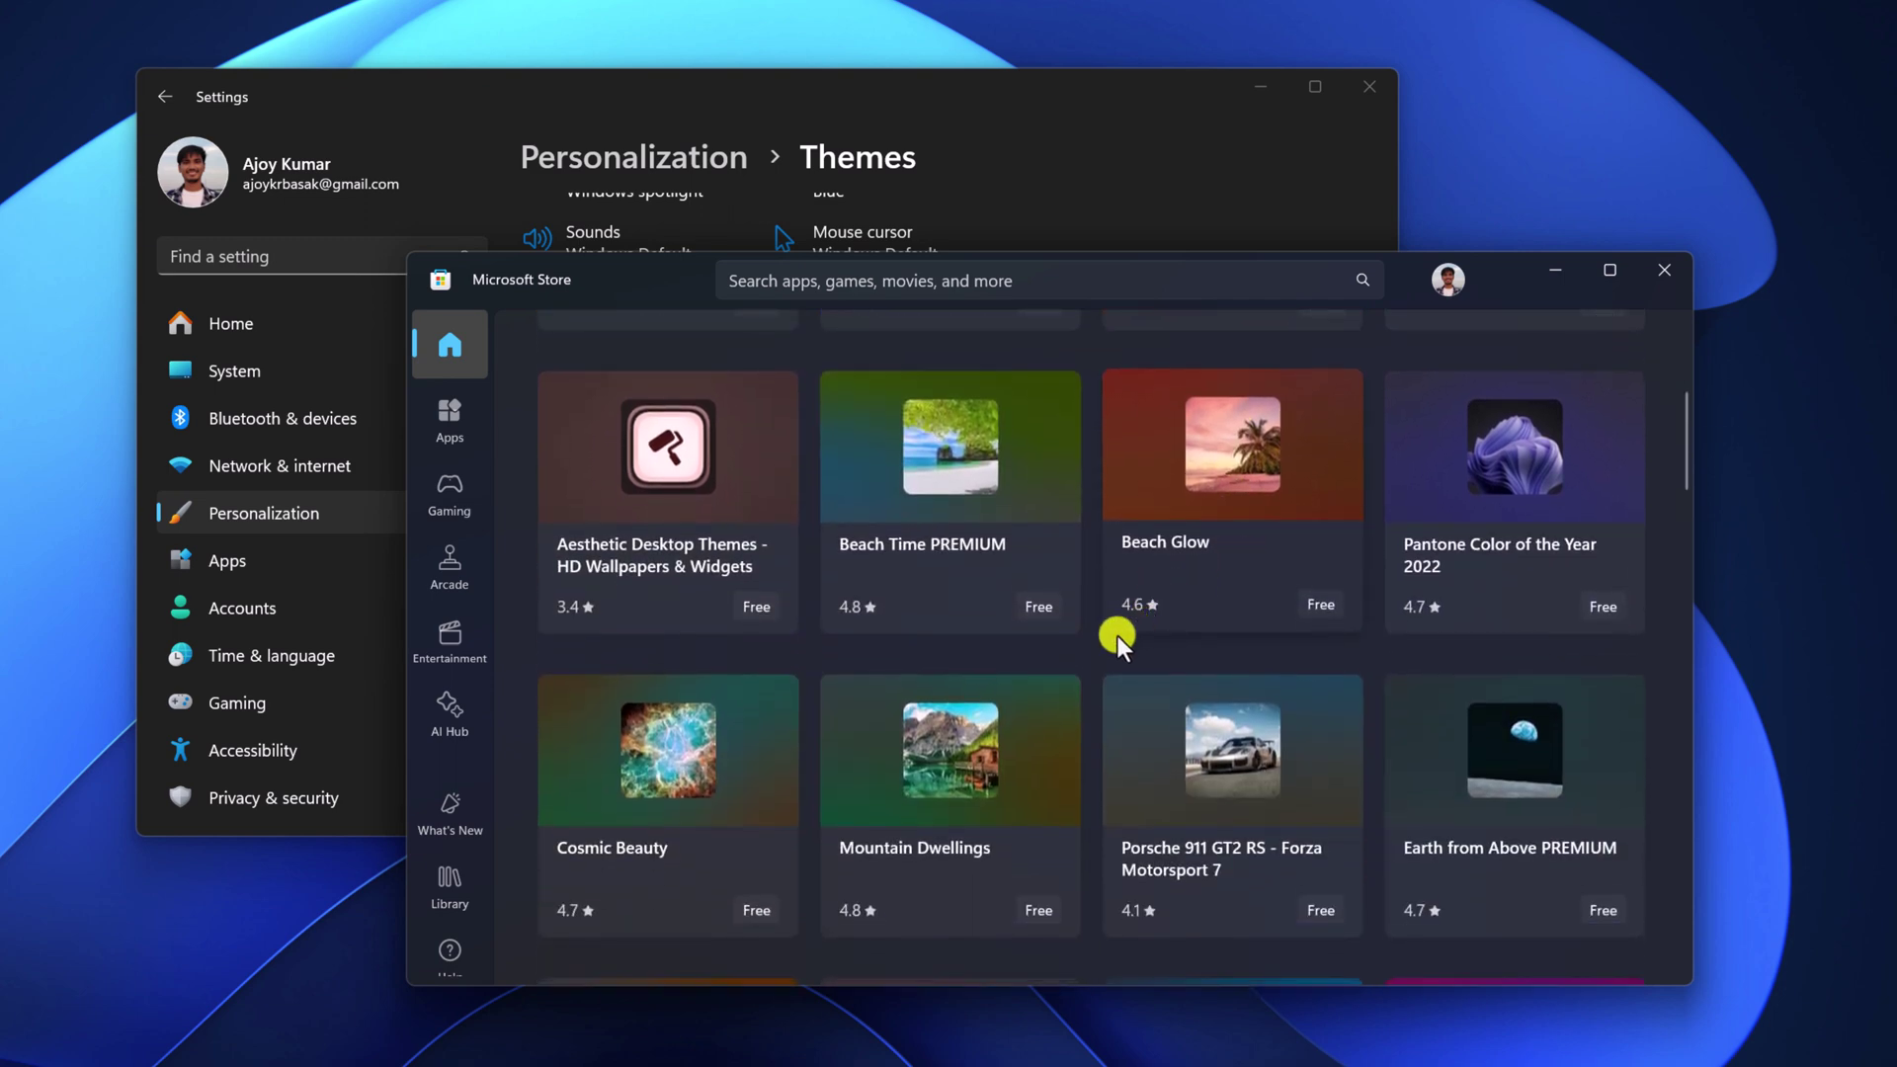
pyautogui.click(1440, 535)
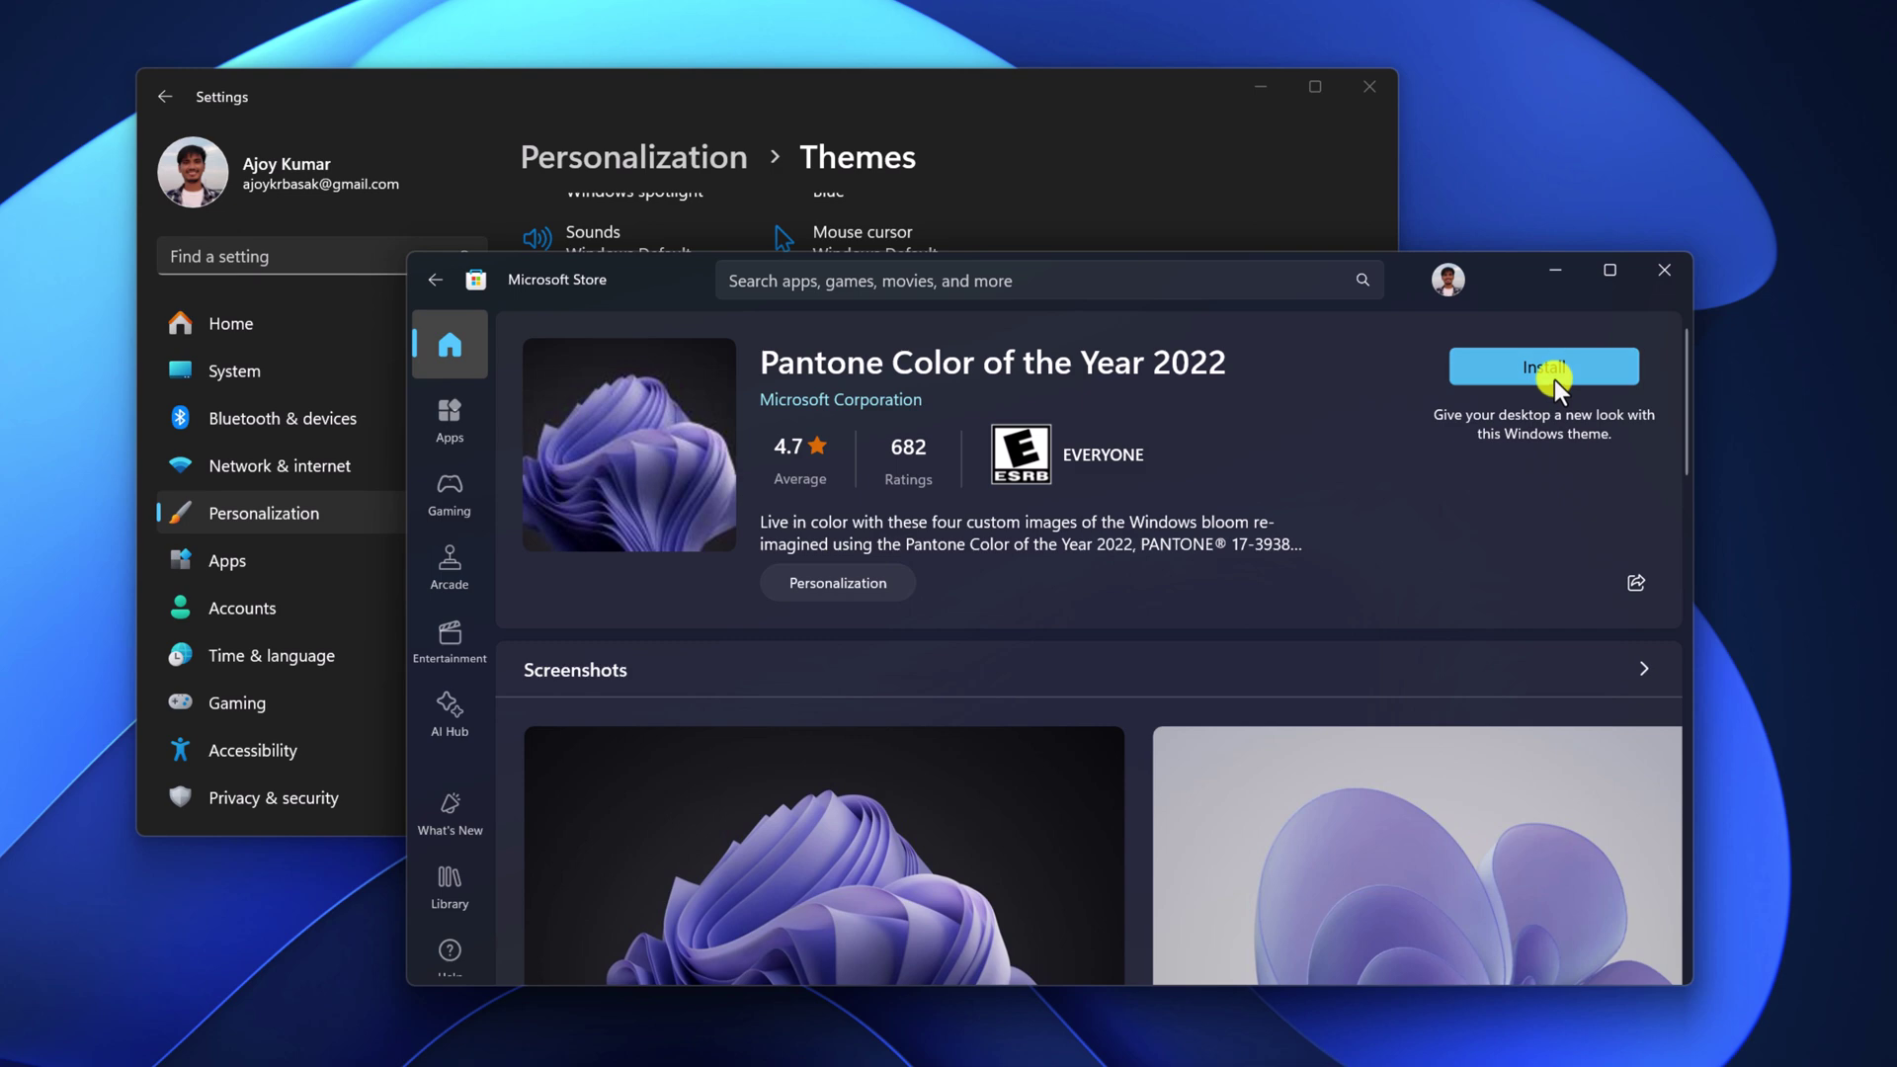
pyautogui.click(1555, 379)
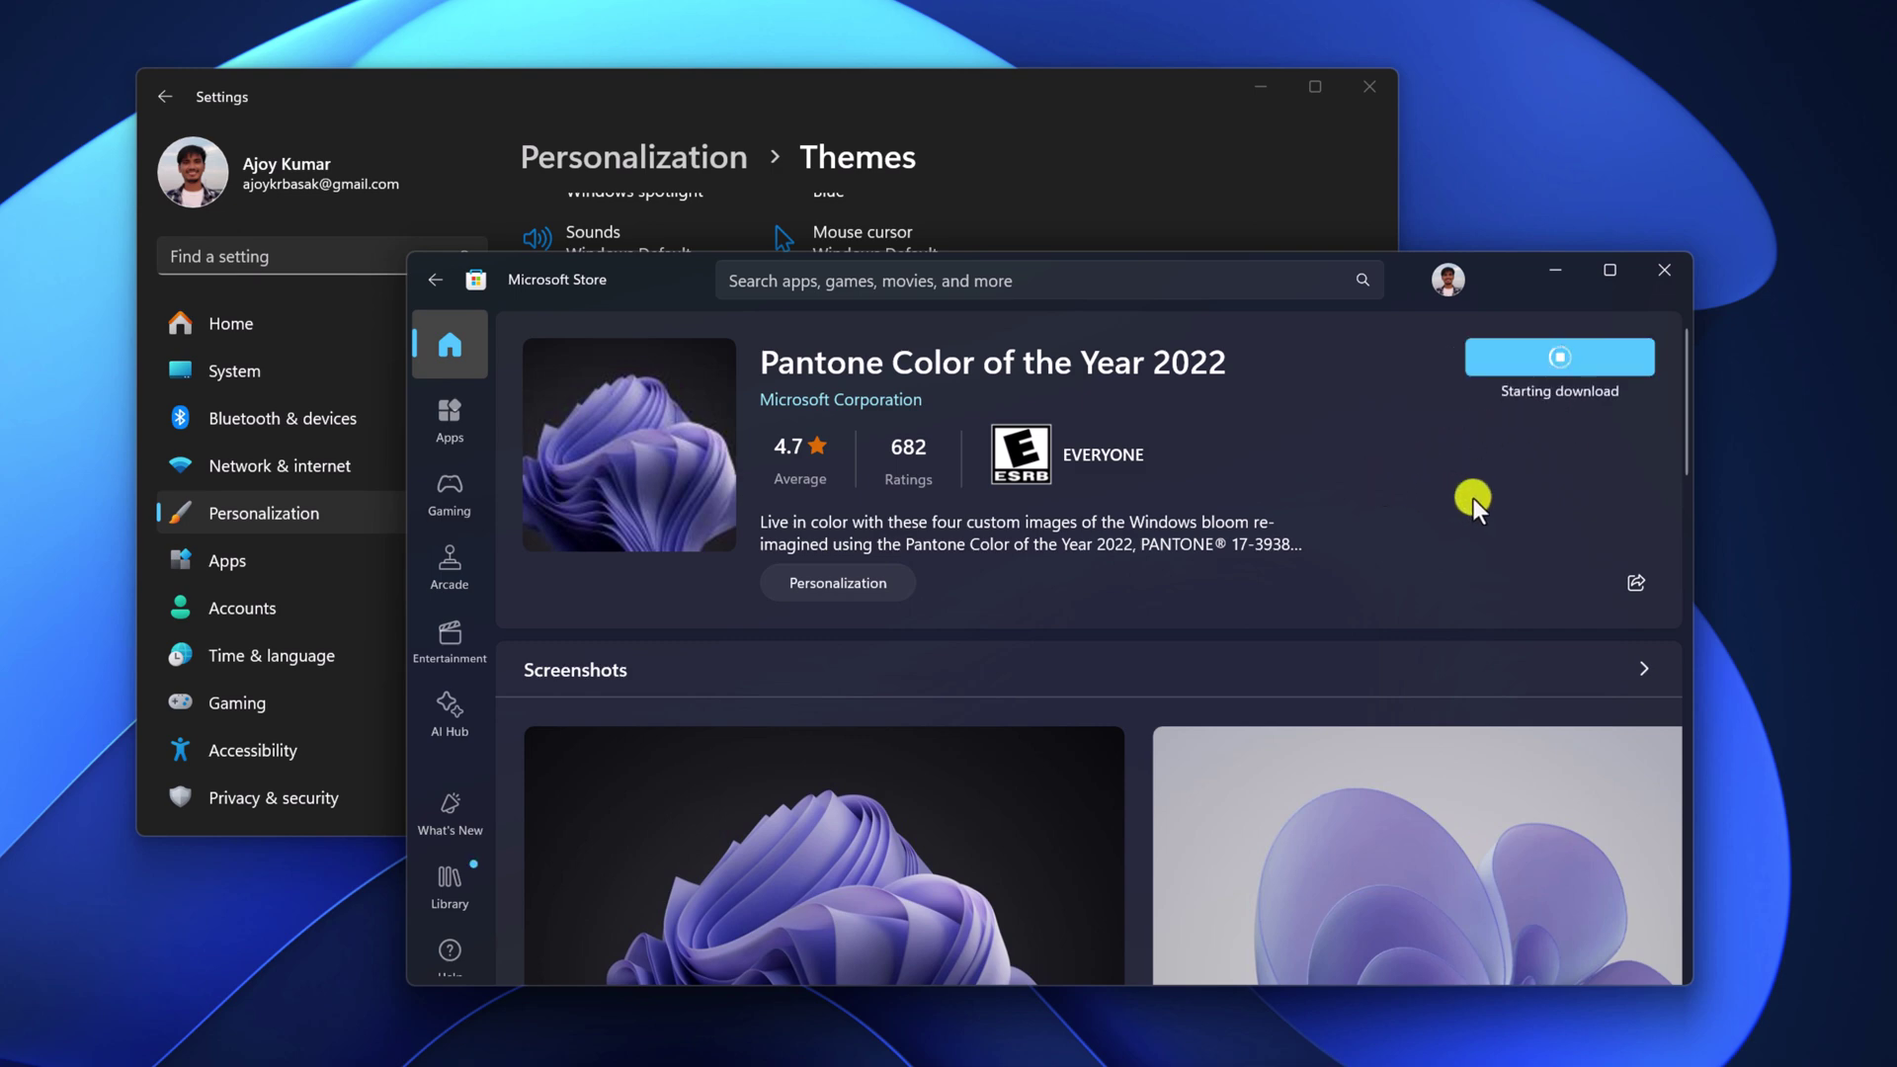
pyautogui.scroll(-8, 1318, 579)
pyautogui.scroll(3, 1317, 580)
pyautogui.scroll(5, 1318, 579)
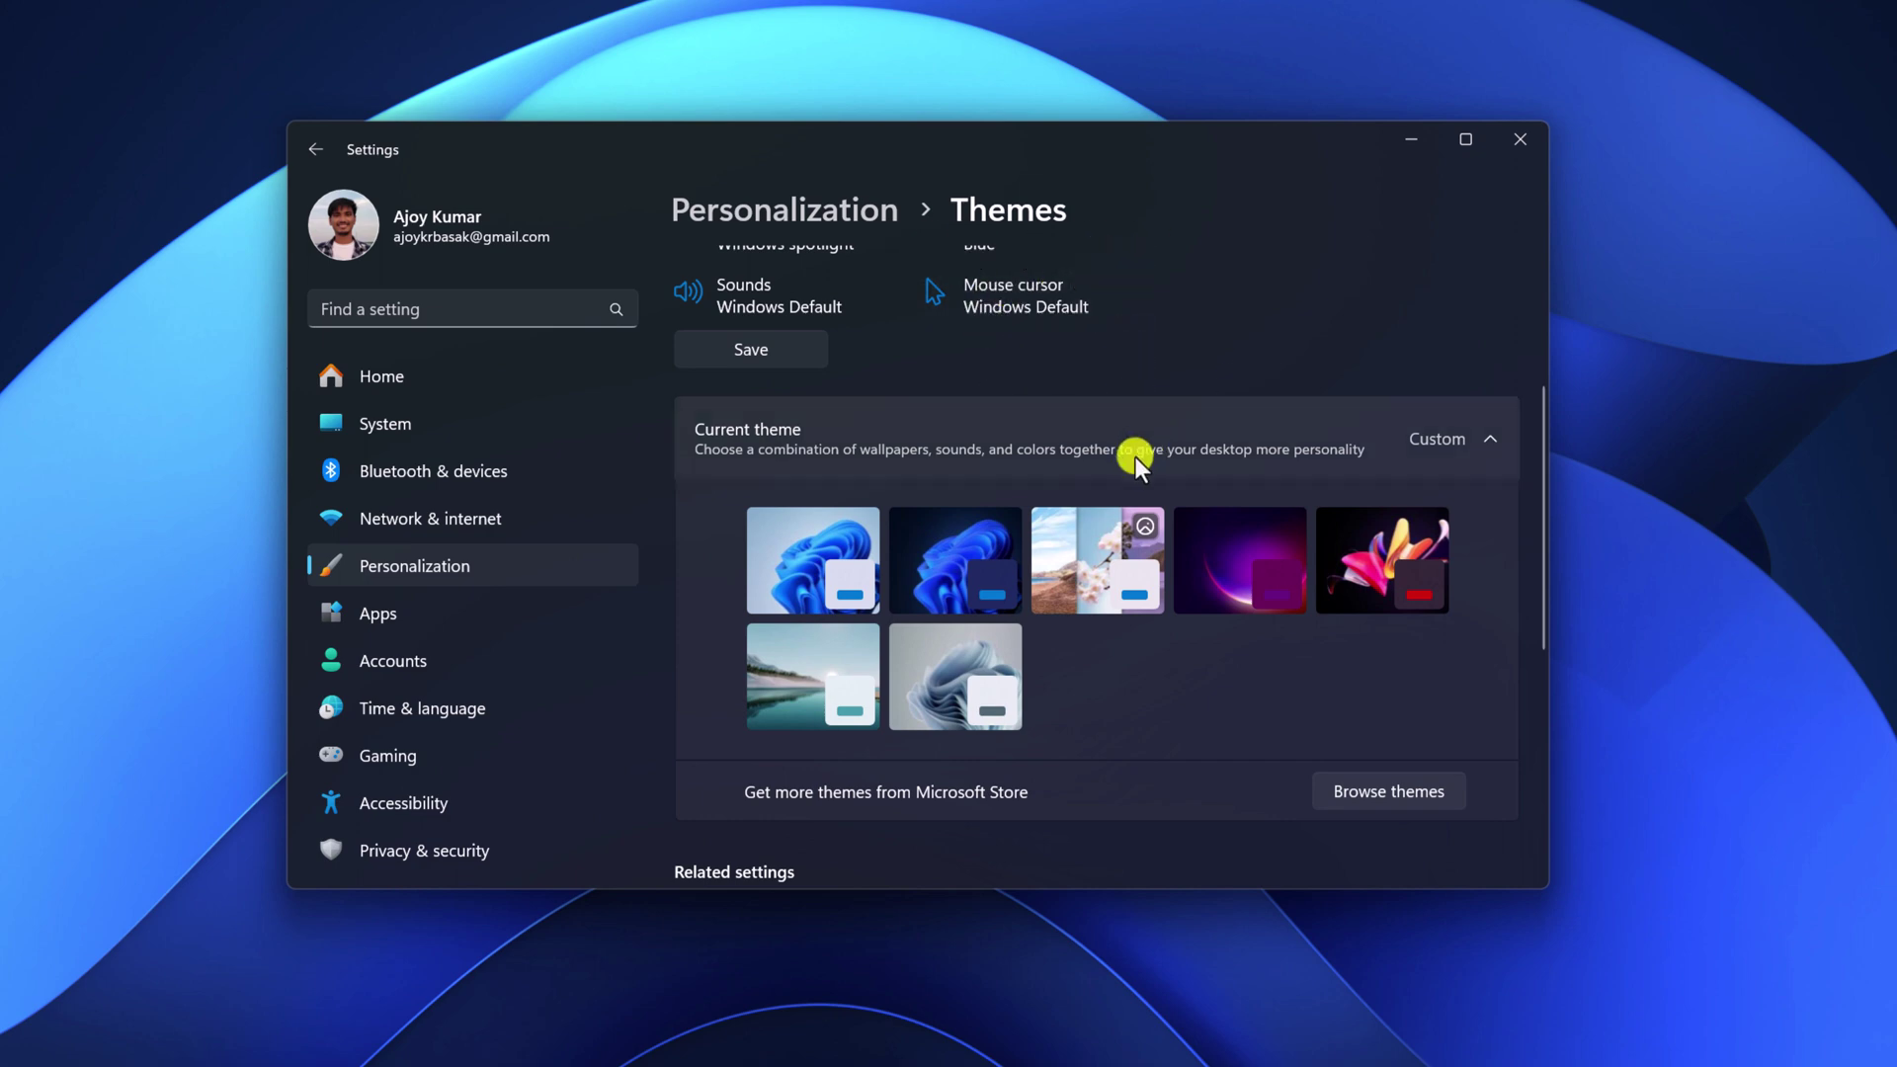
# Step: Go to Contrast themes from the Themes page's Related settings
pyautogui.scroll(-4, 1135, 457)
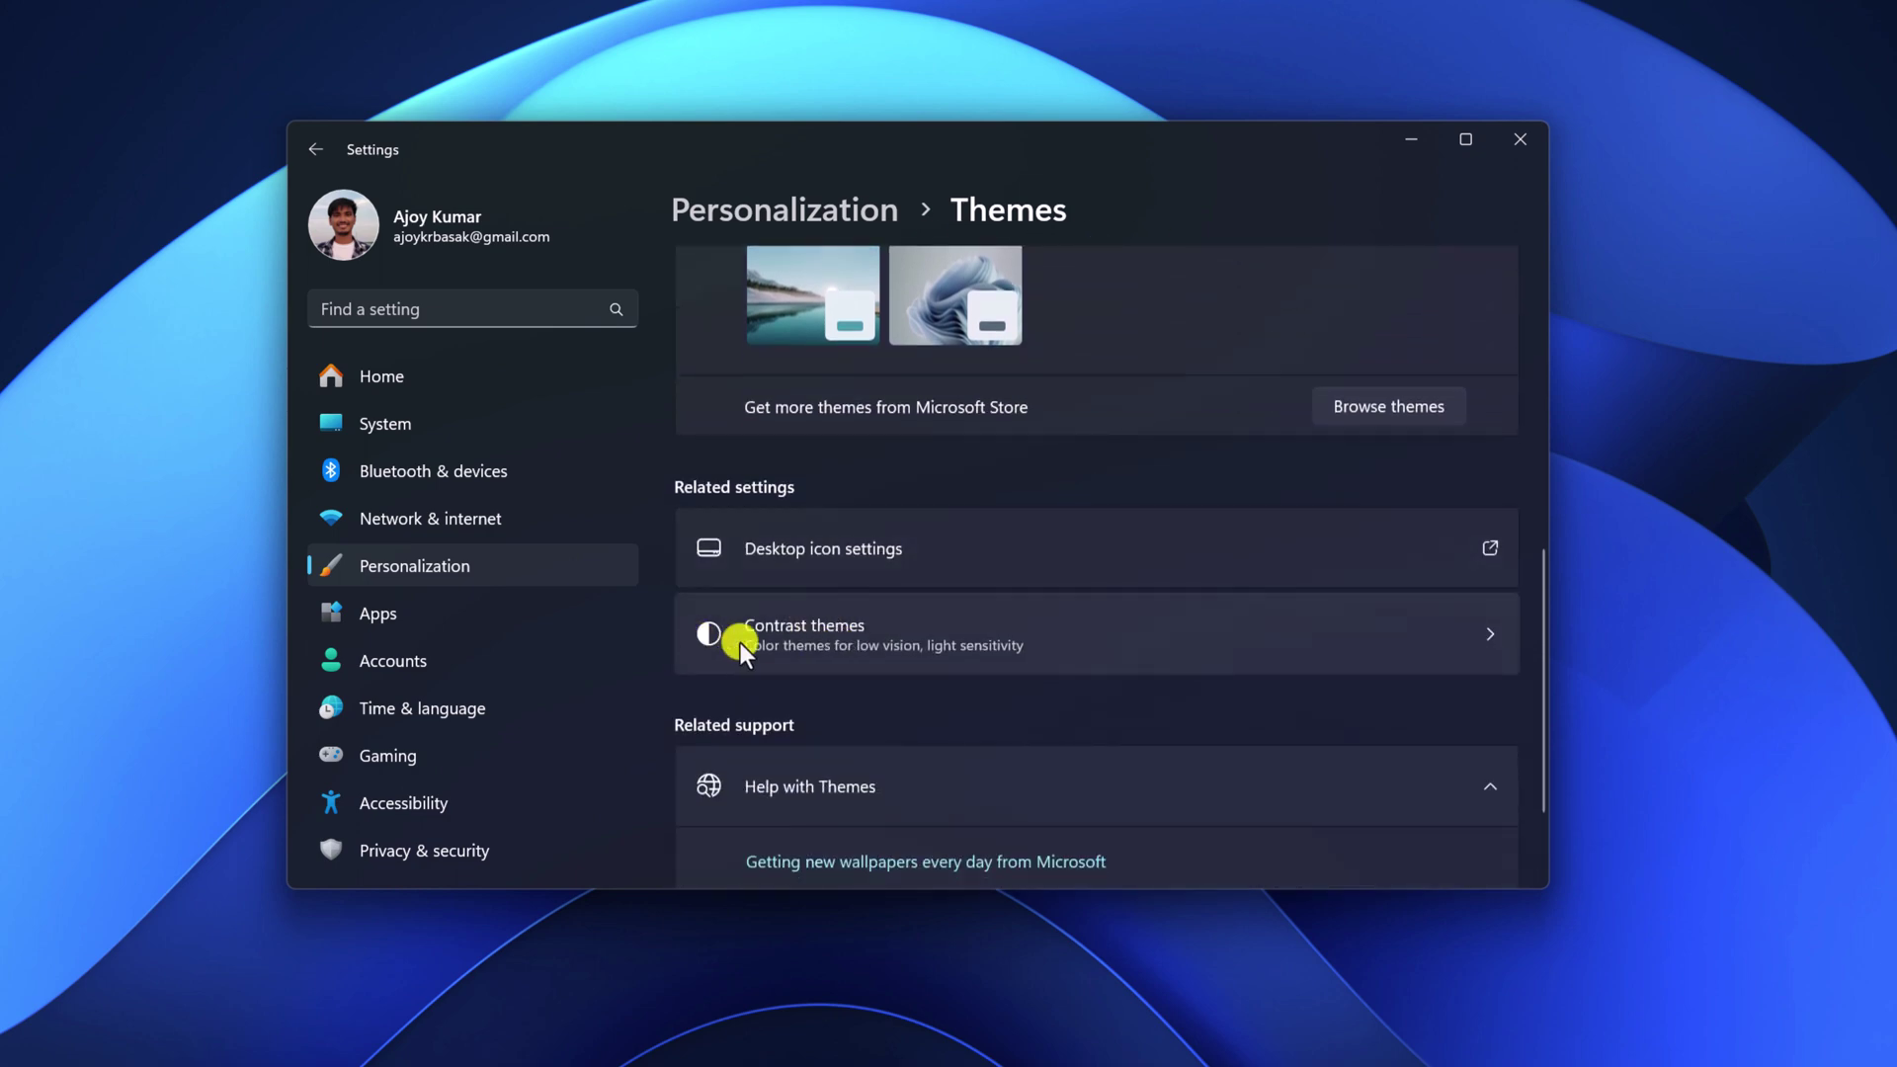
pyautogui.click(1113, 653)
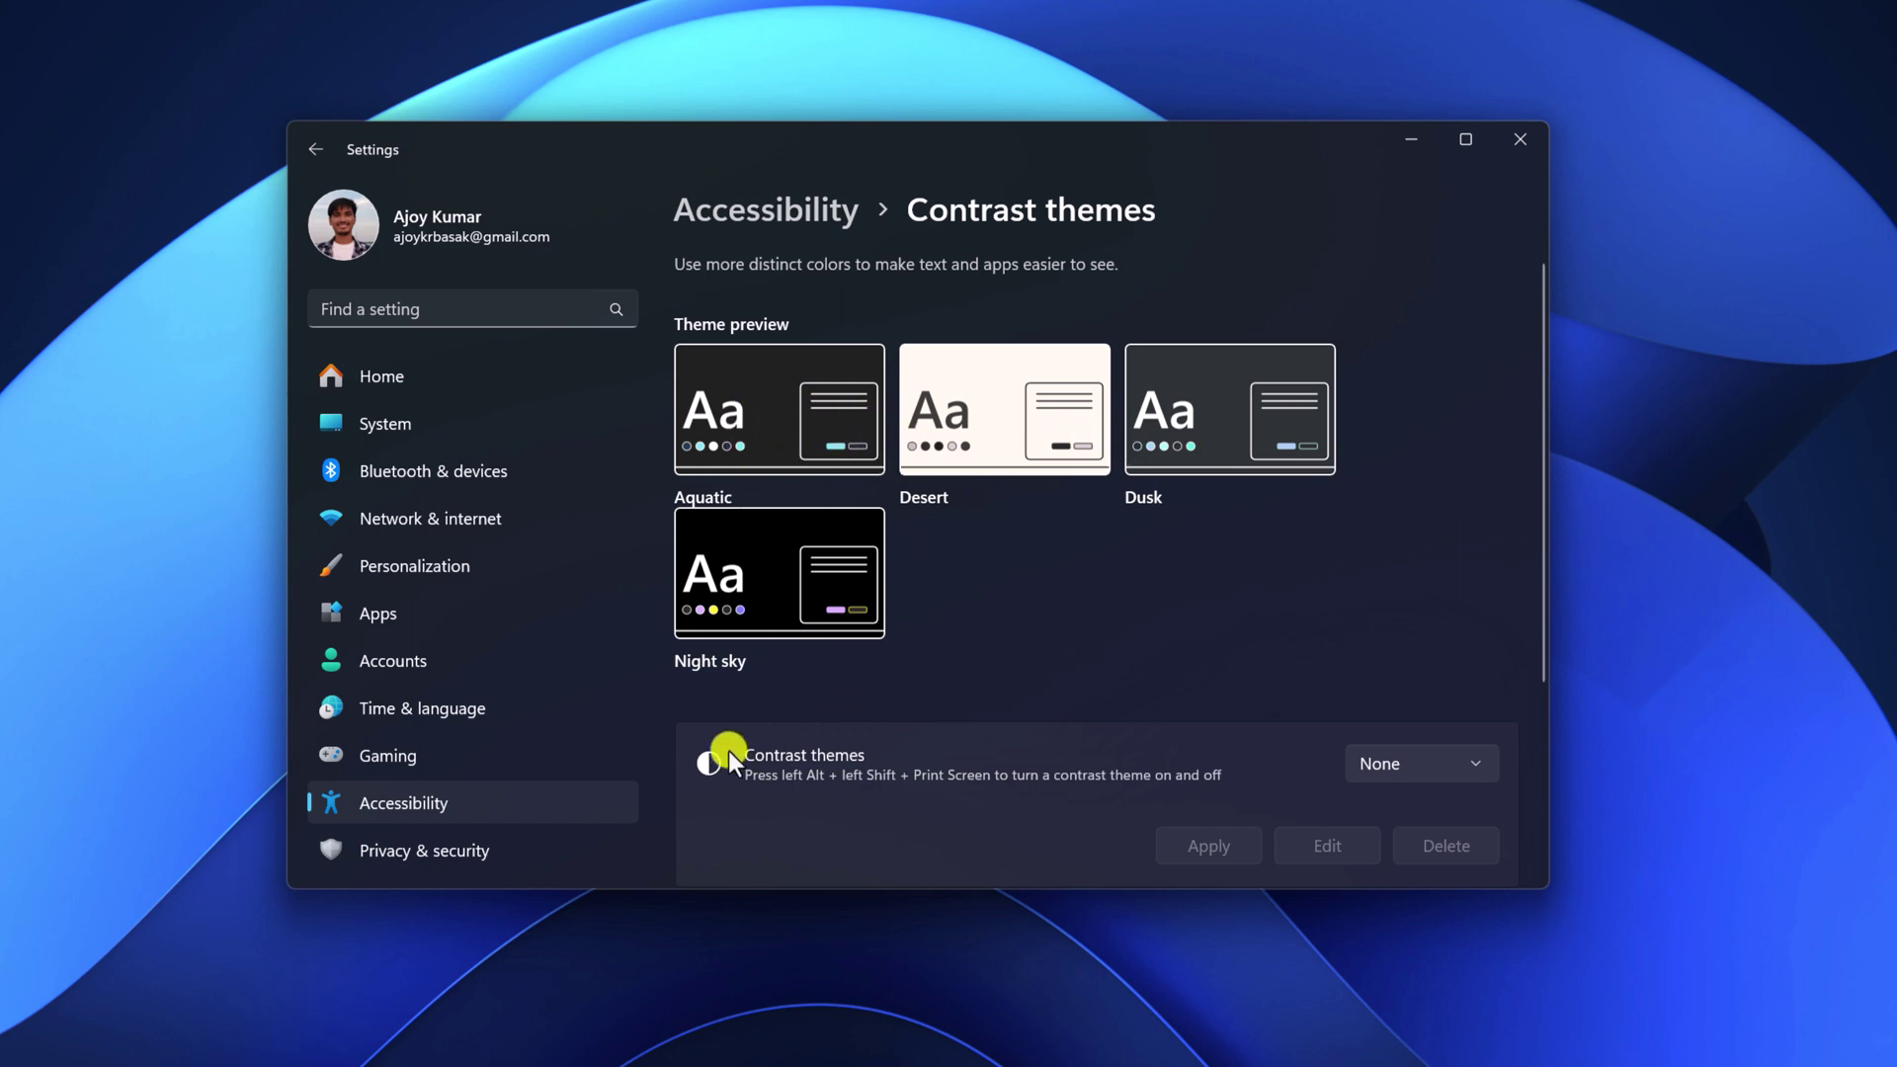
# Step: Select and apply the Aquatic contrast theme
pyautogui.click(1449, 767)
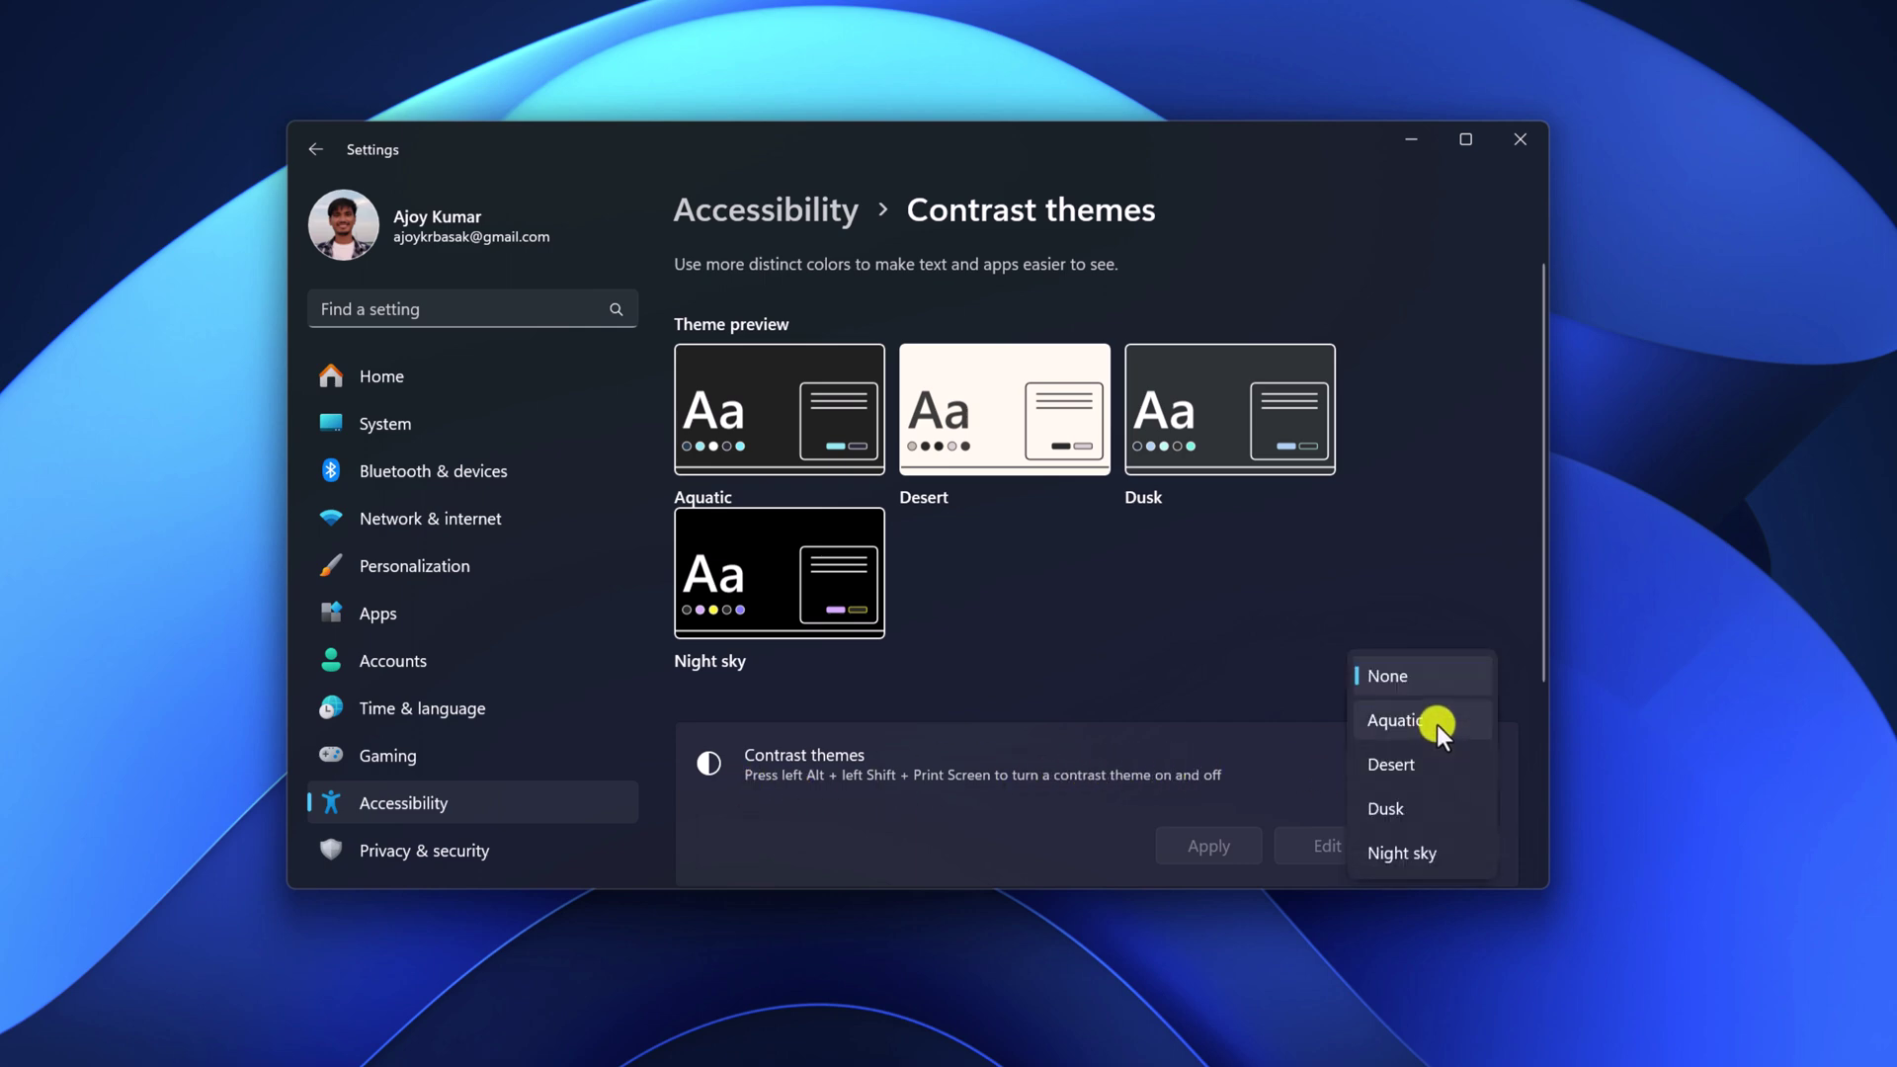
pyautogui.click(1436, 726)
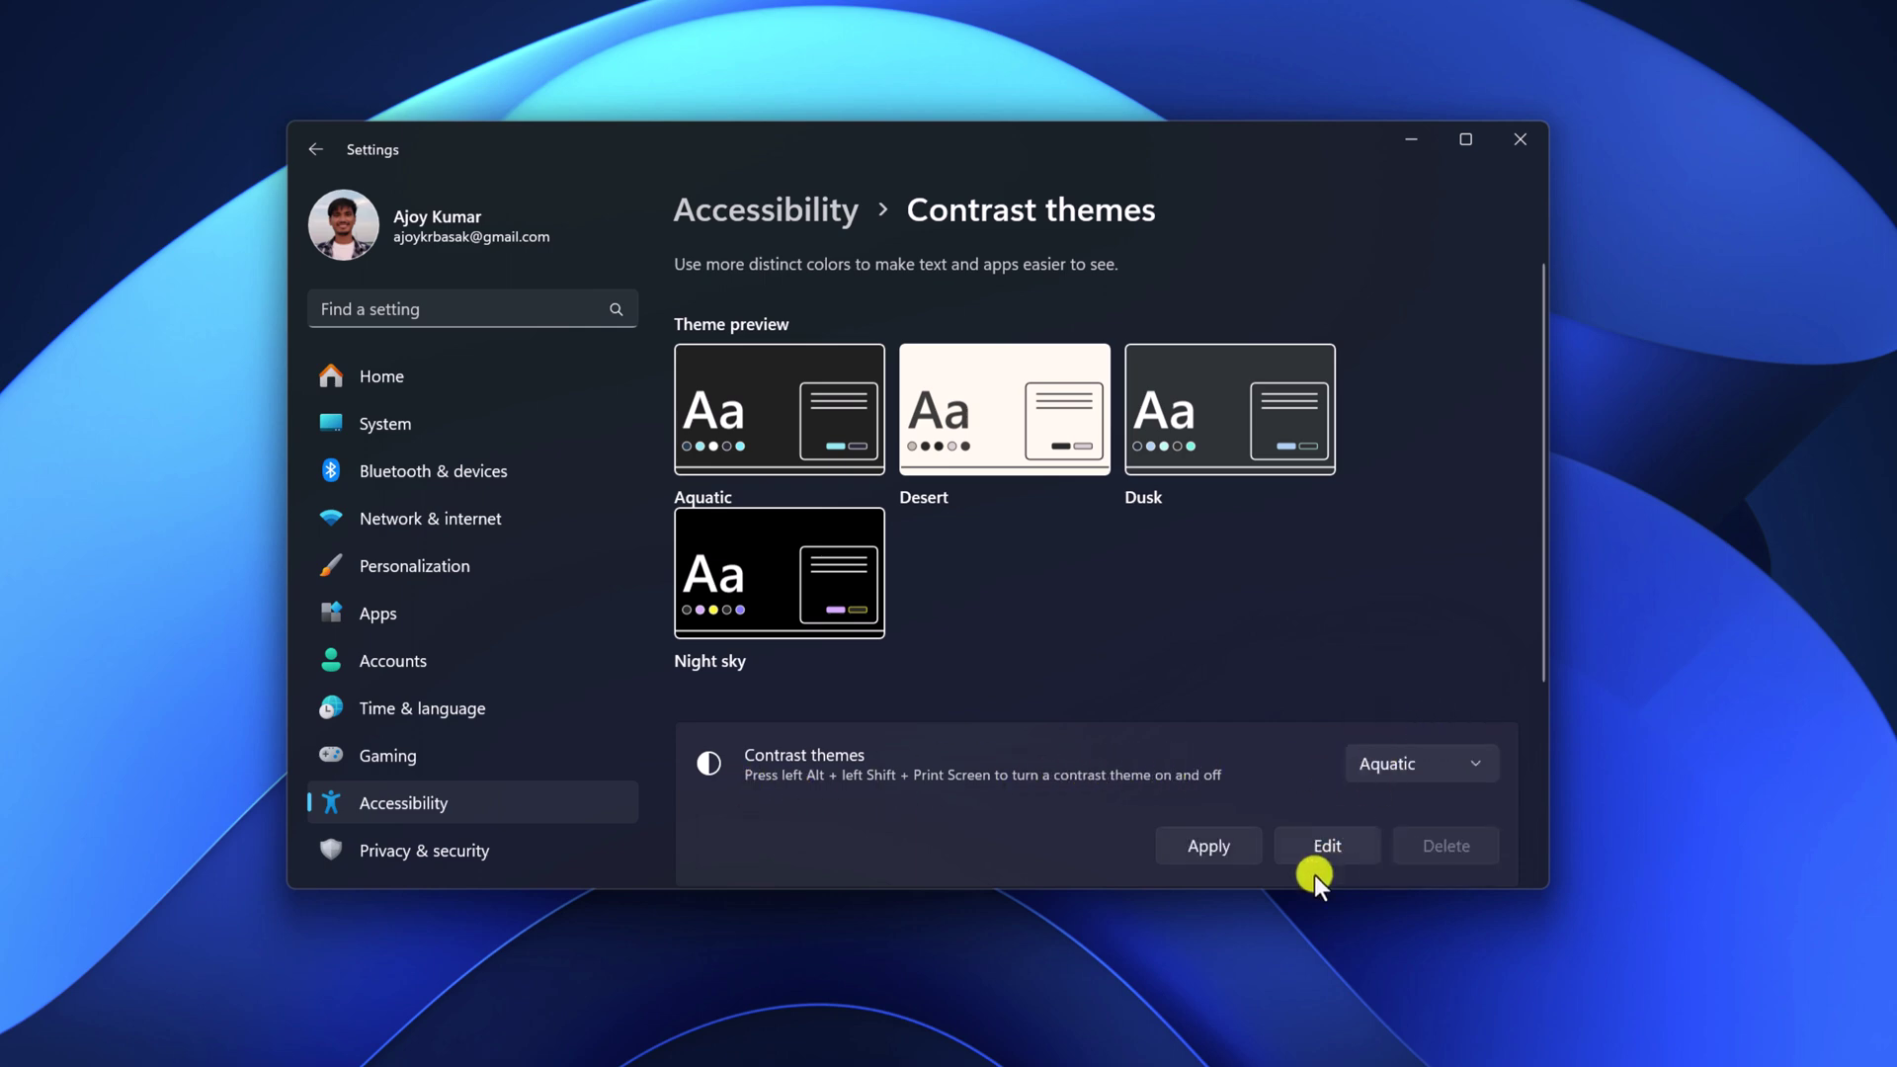
pyautogui.click(1223, 848)
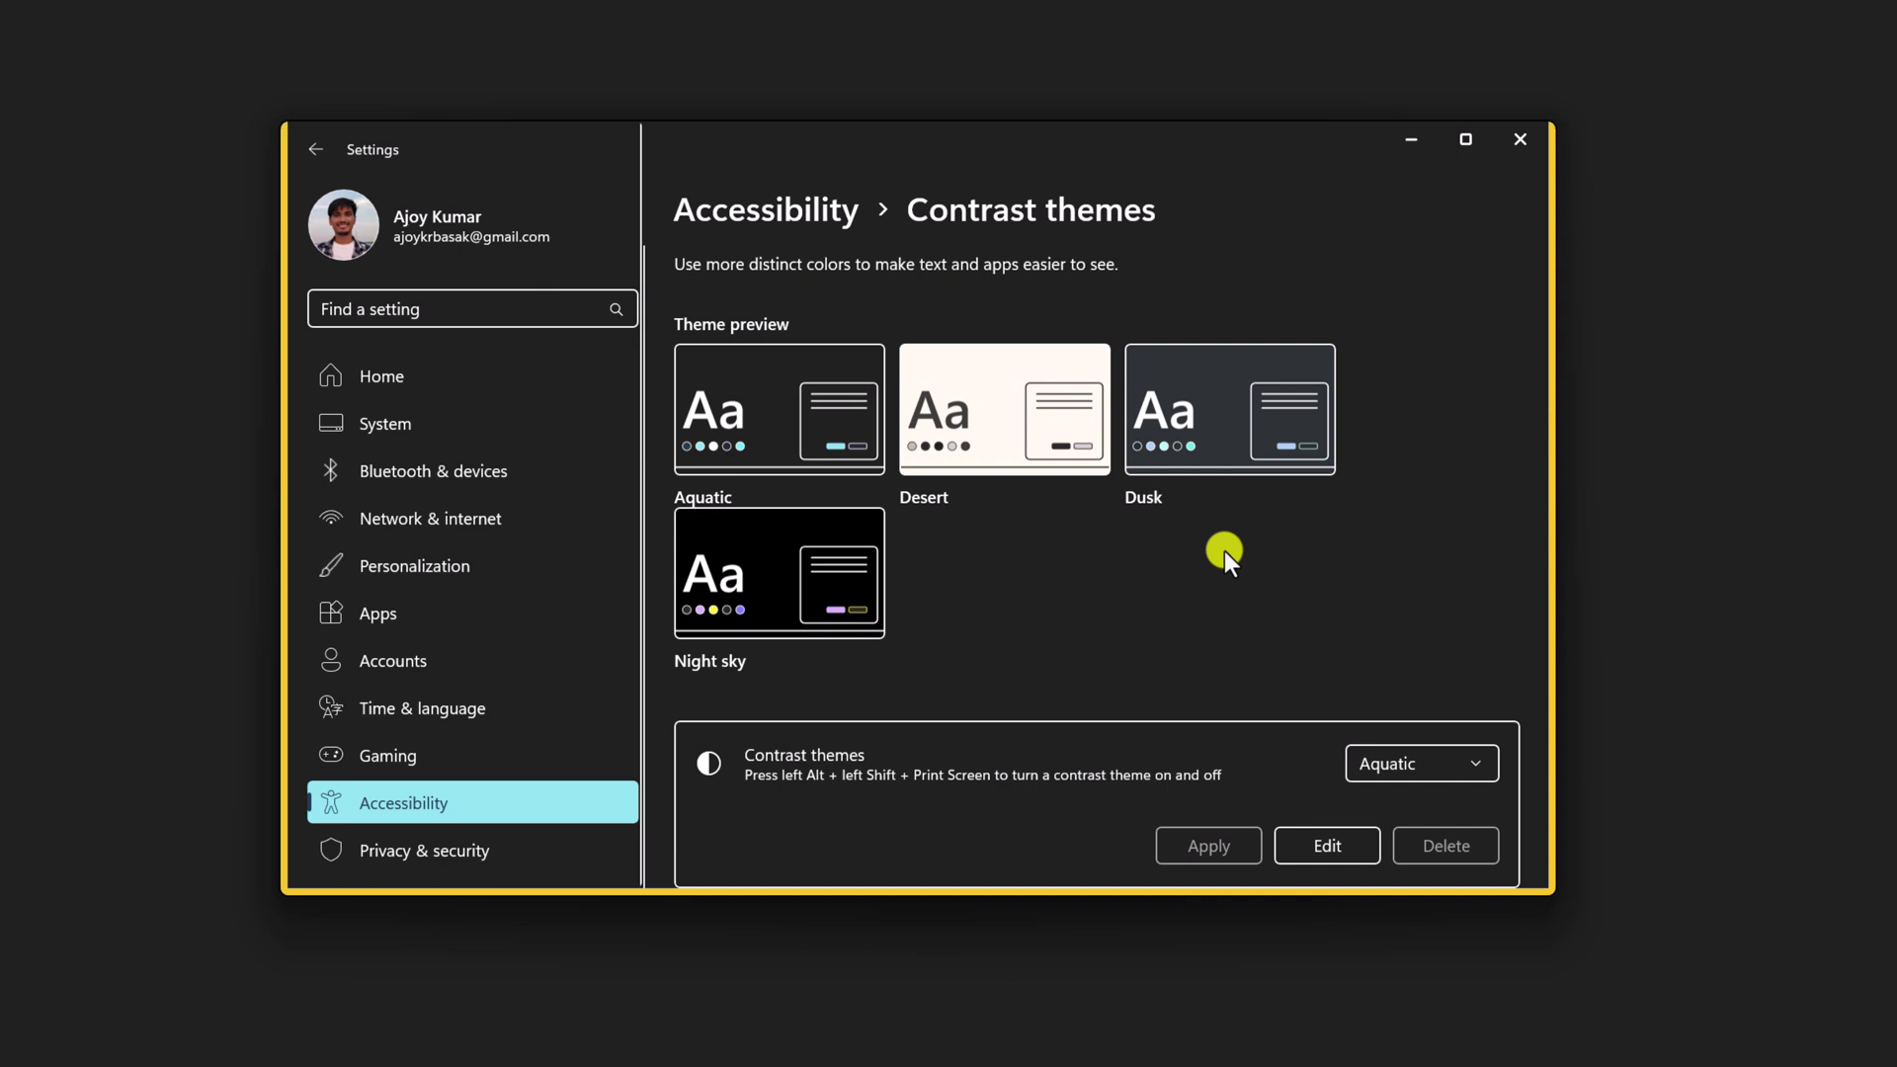
# Step: Edit the Aquatic contrast theme's background colour to grey #696969
pyautogui.click(1321, 847)
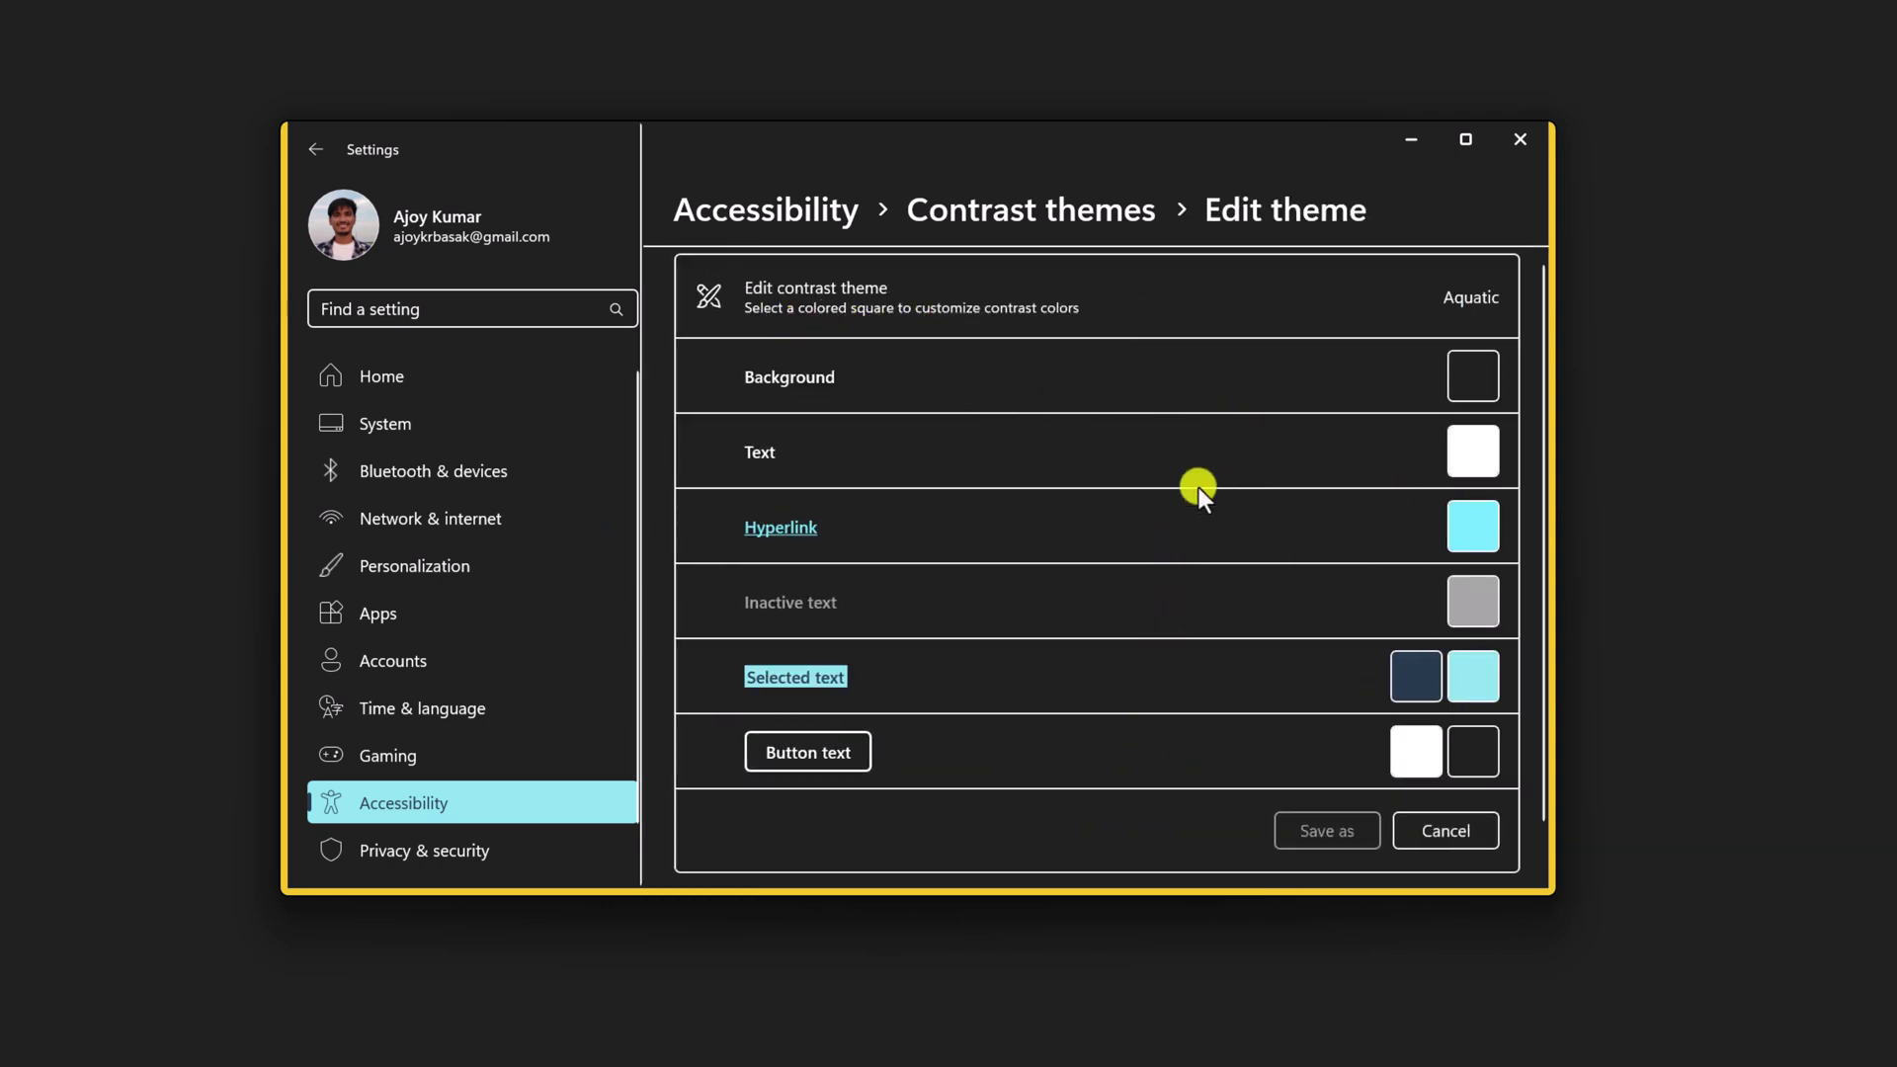
pyautogui.moveTo(1191, 519); pyautogui.dragTo(1204, 521)
pyautogui.click(1145, 790)
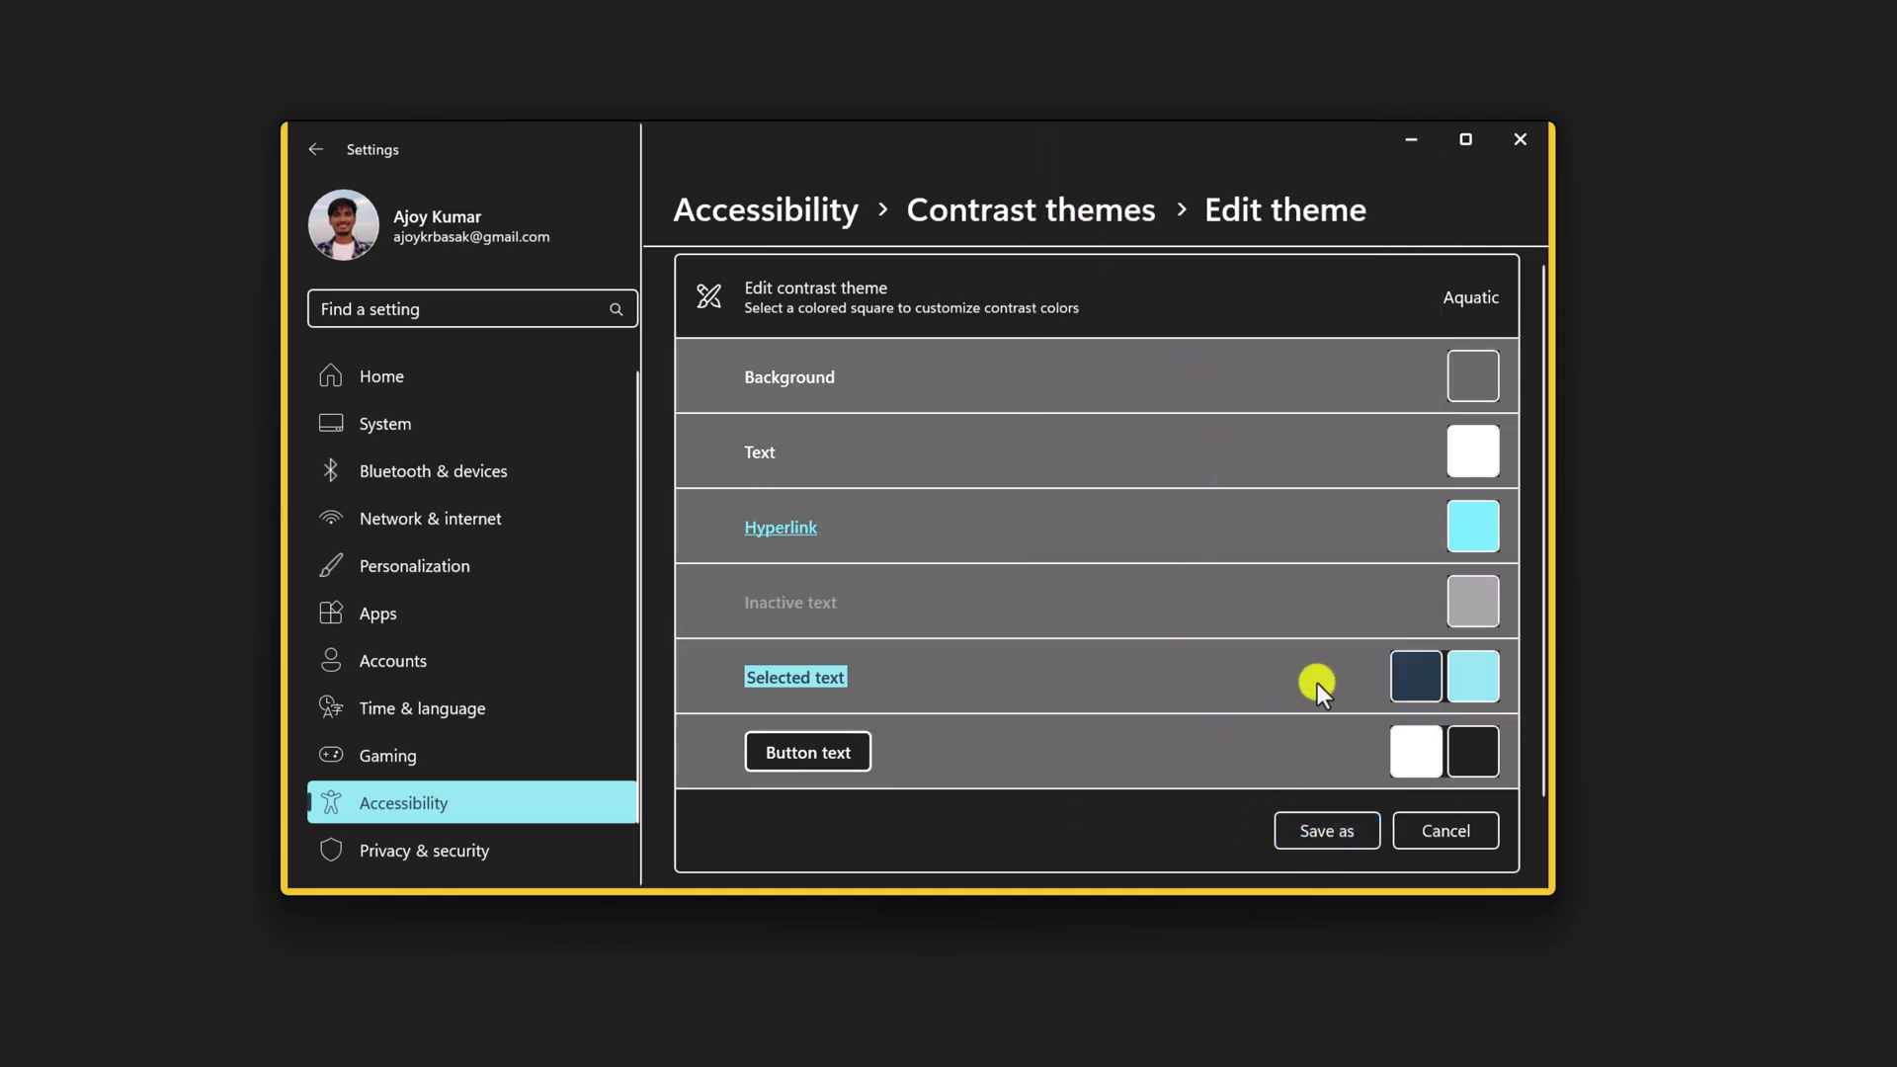
# Step: Save the edited colours as a new theme named 'Test Theme' and apply it
pyautogui.click(1331, 843)
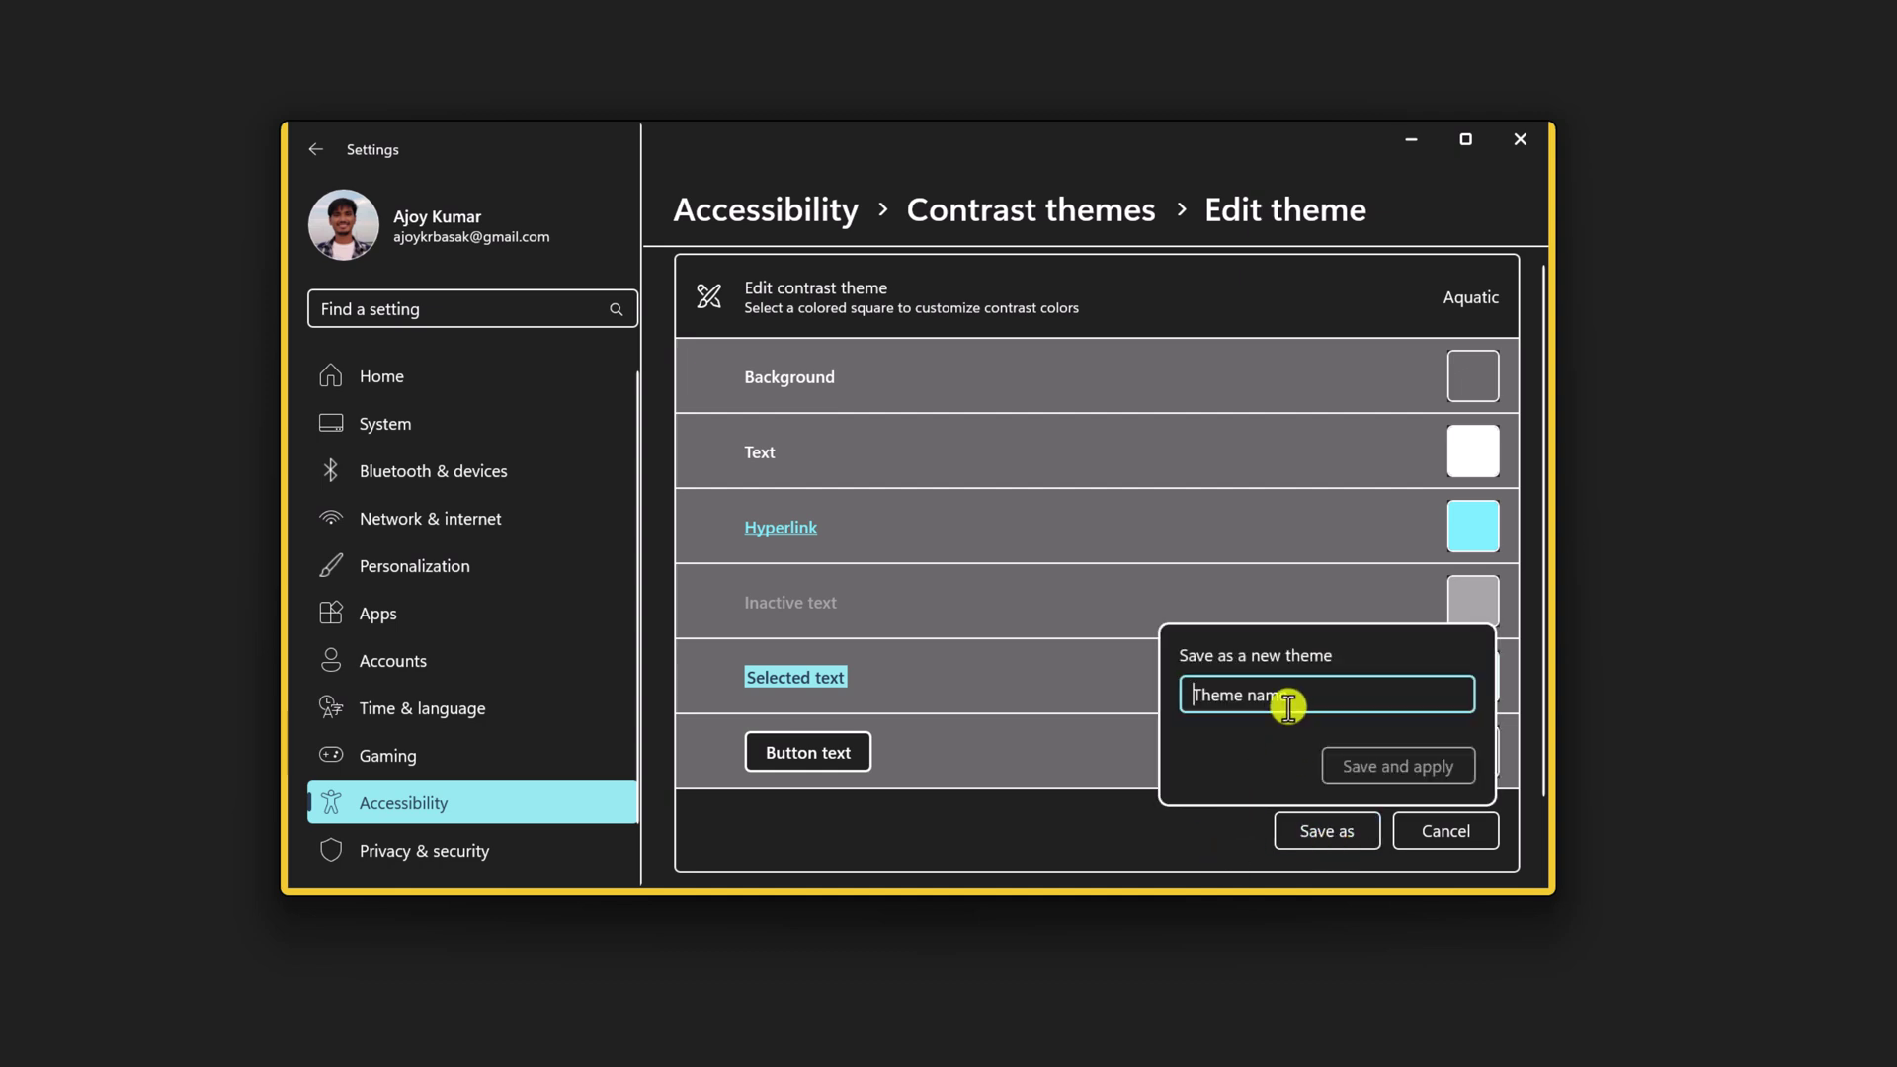
pyautogui.write('Test t')
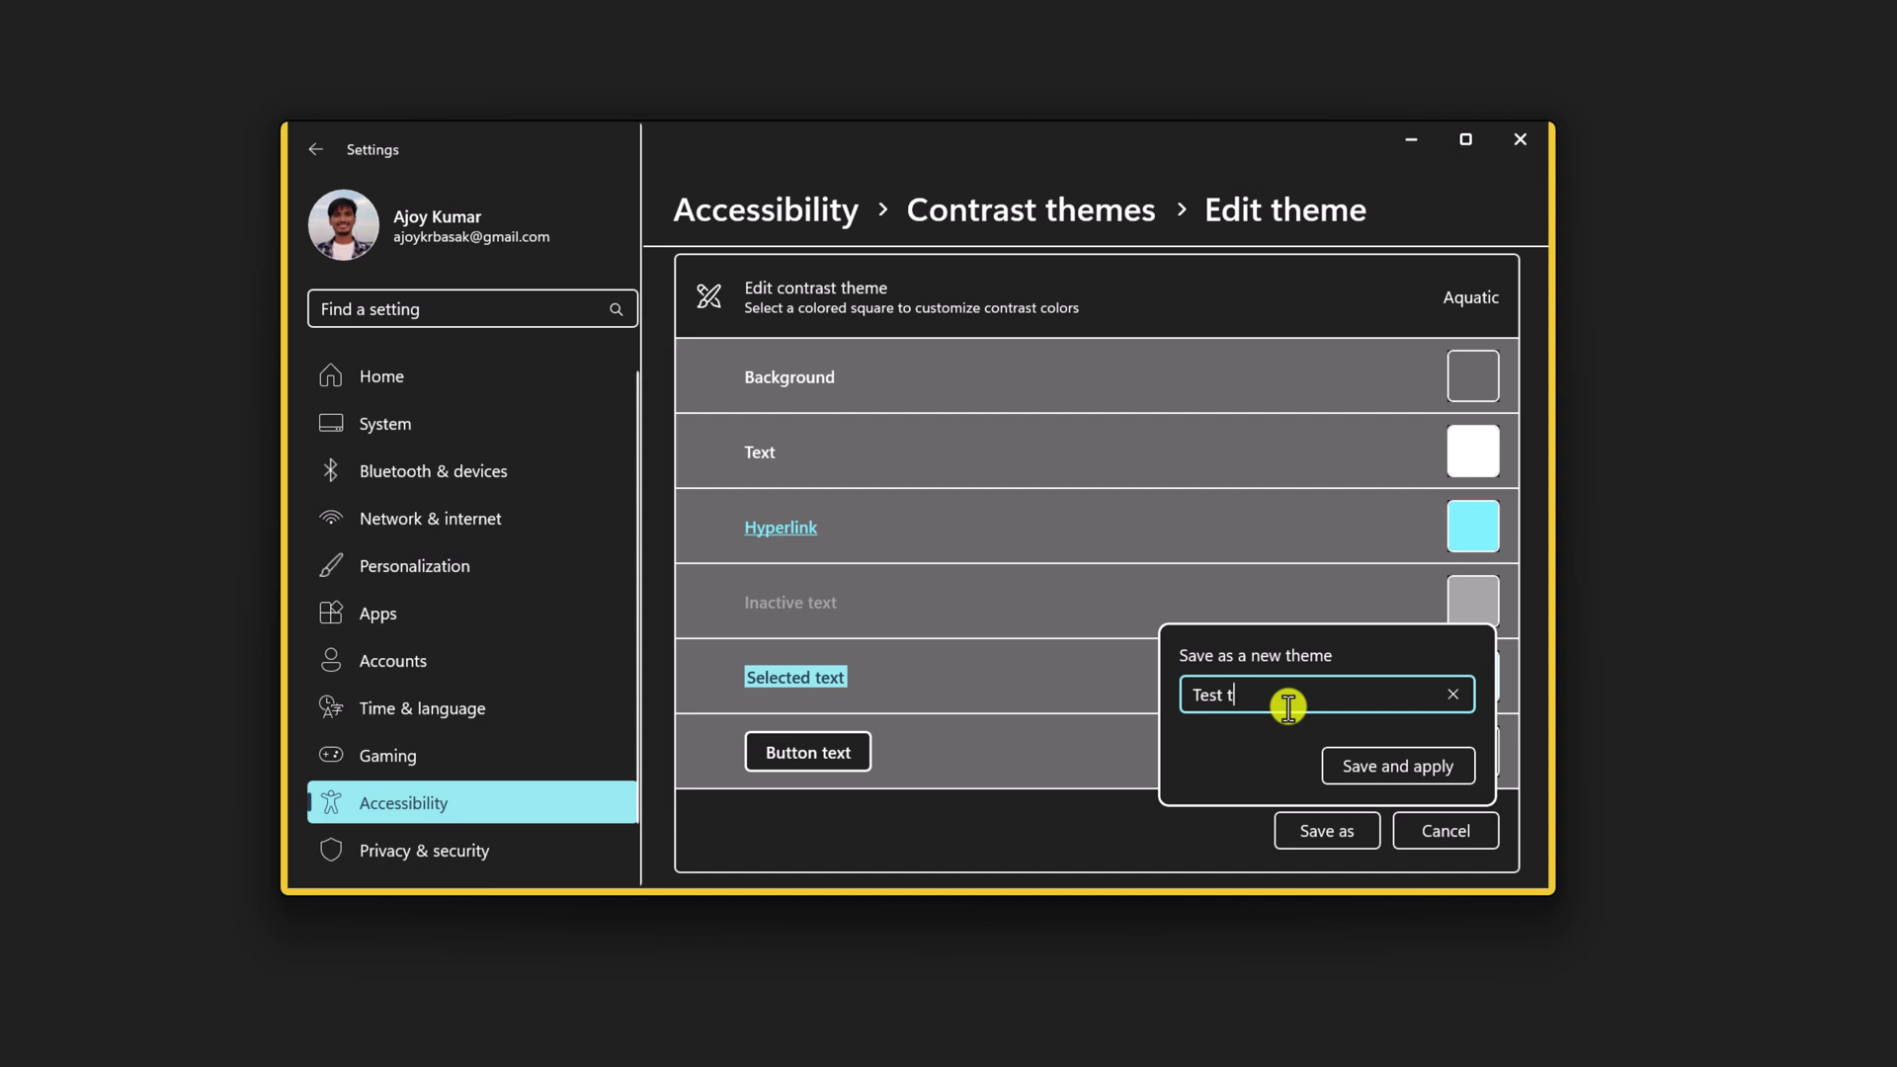
pyautogui.press('BackSpace')
pyautogui.write('Theme')
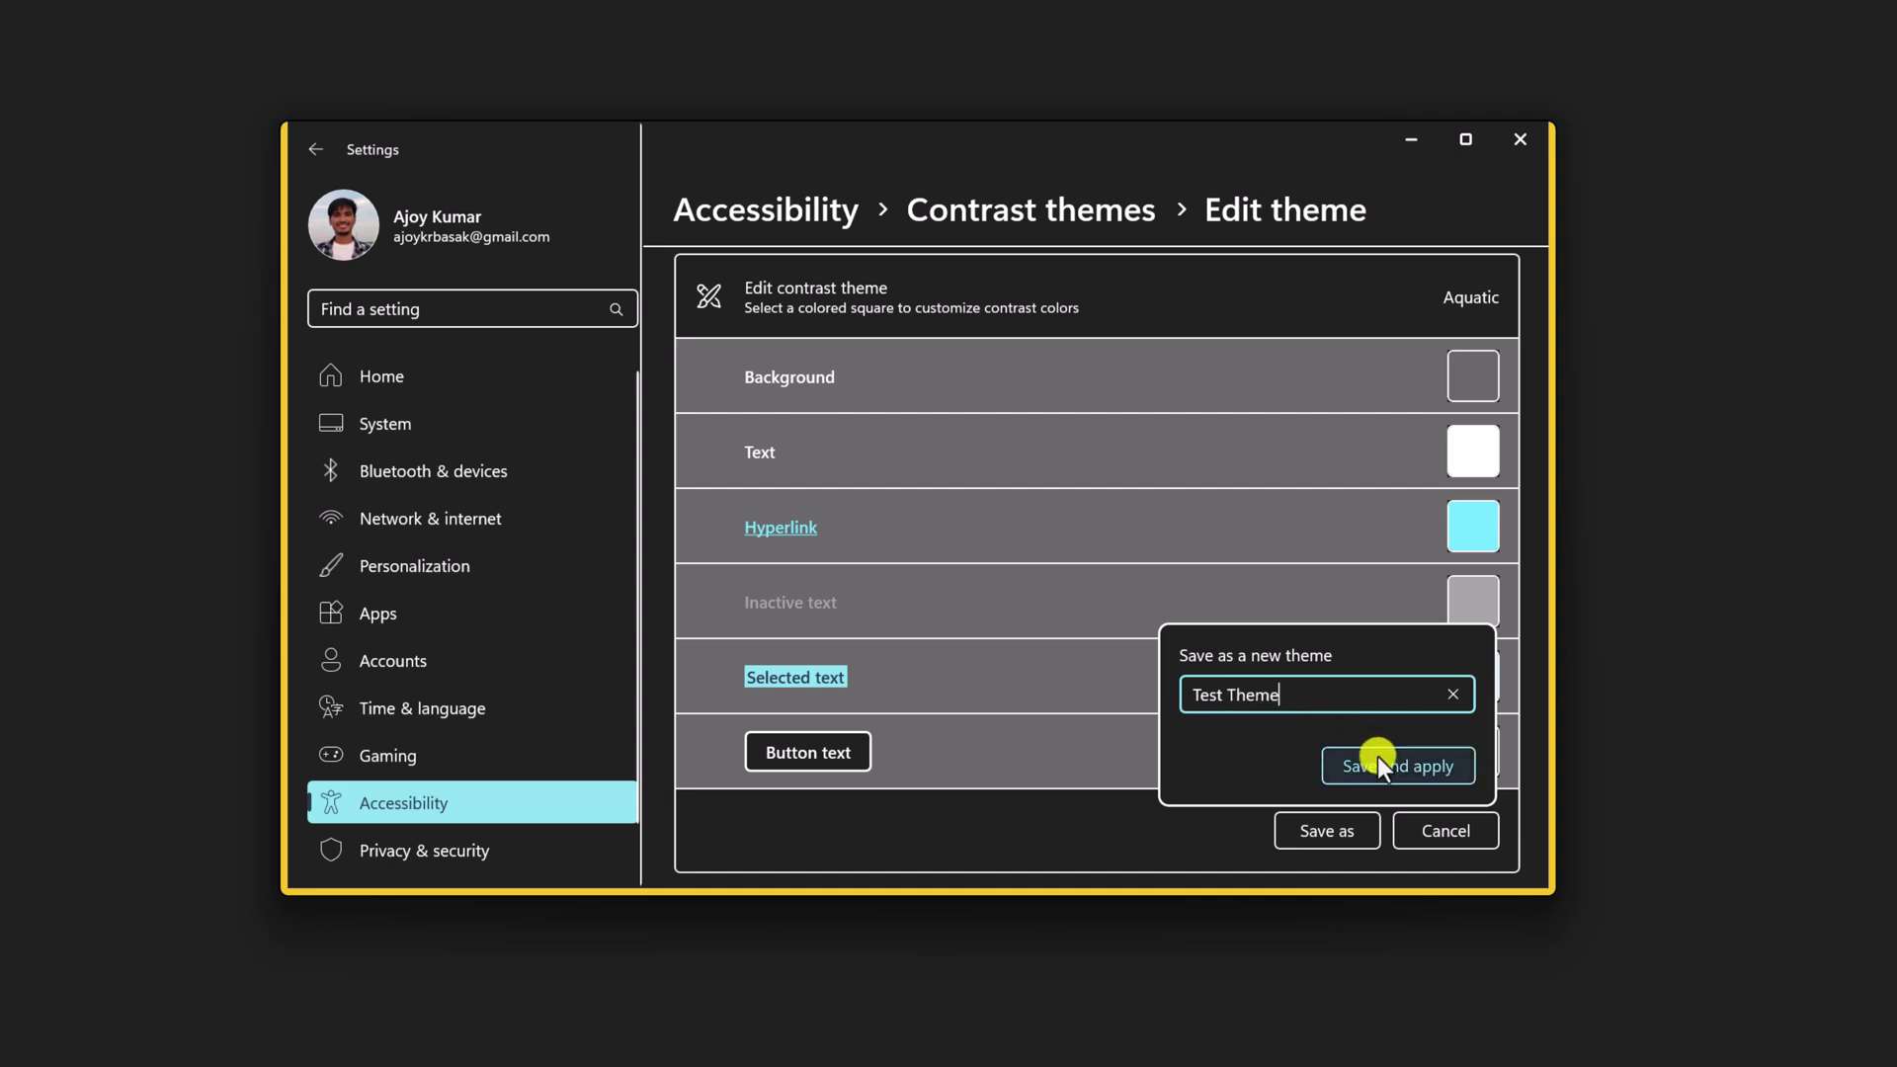
pyautogui.click(1432, 772)
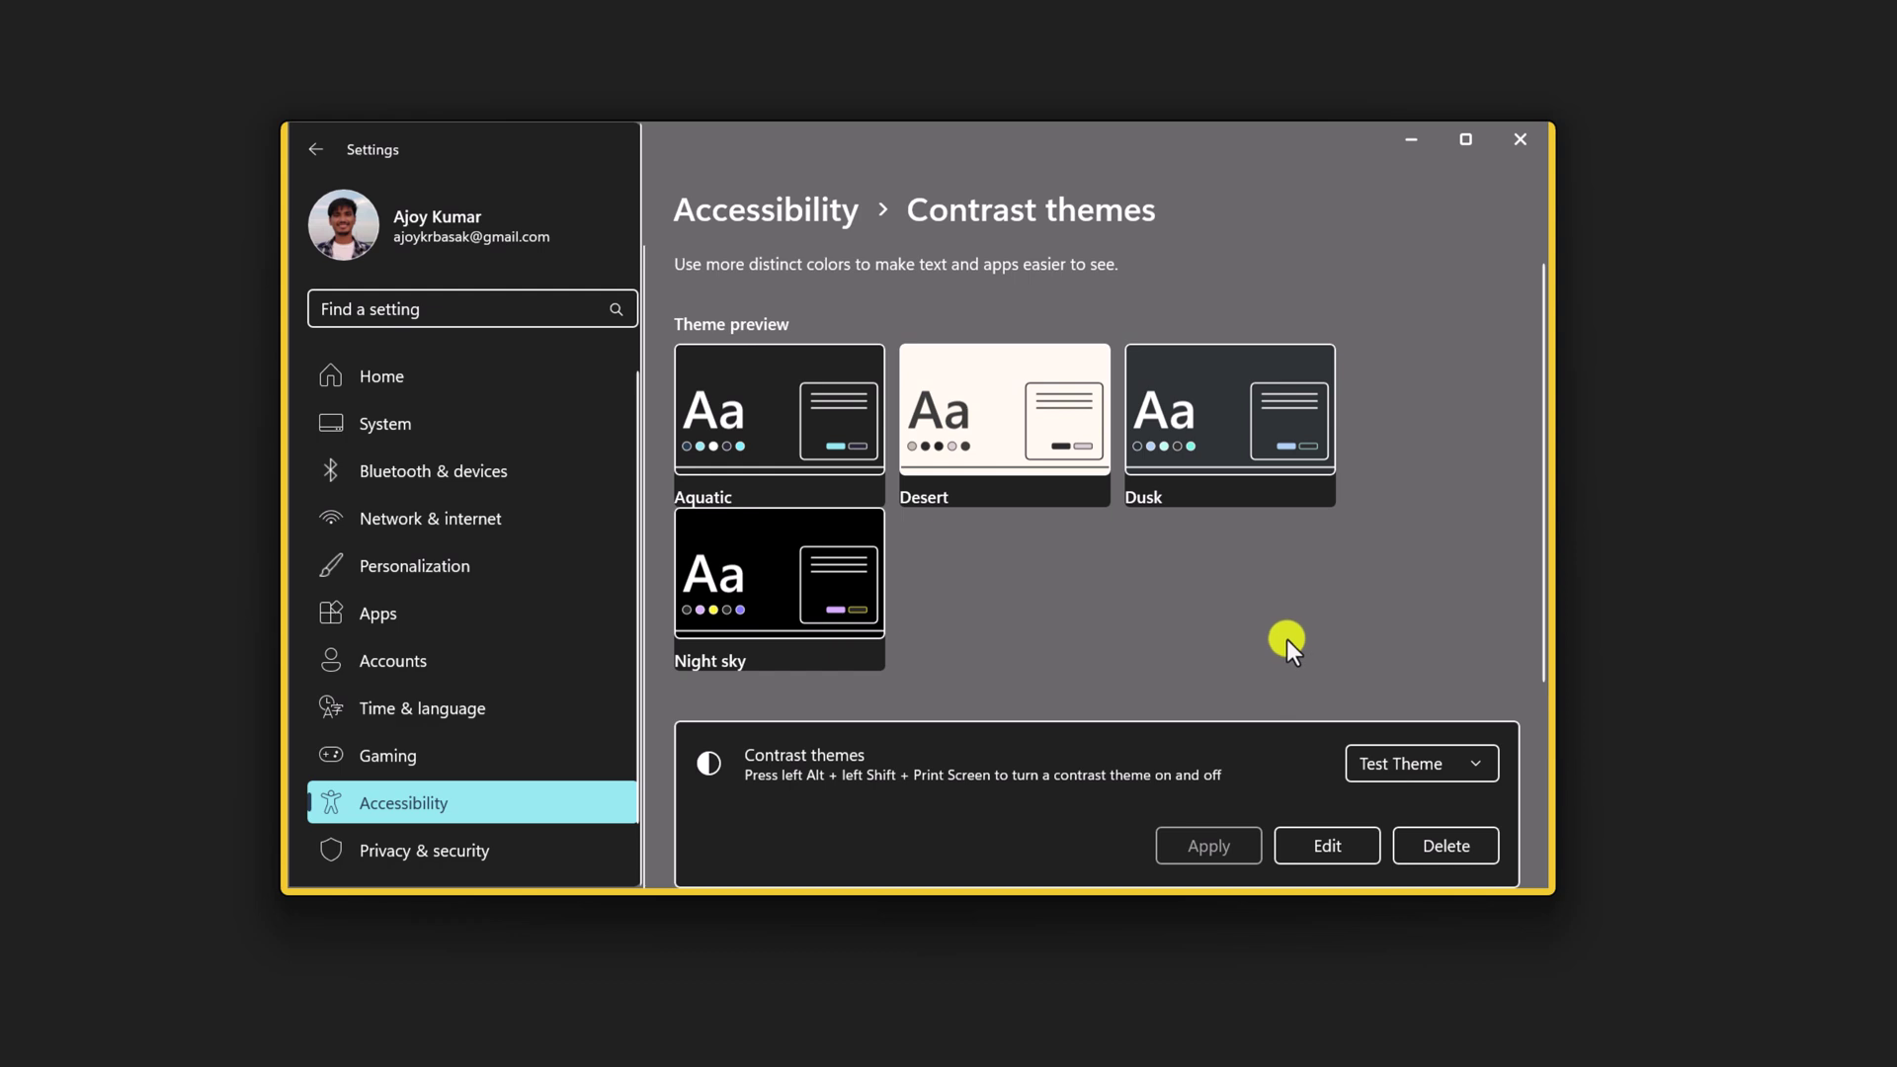
# Step: Delete the Test Theme contrast theme
pyautogui.click(1436, 849)
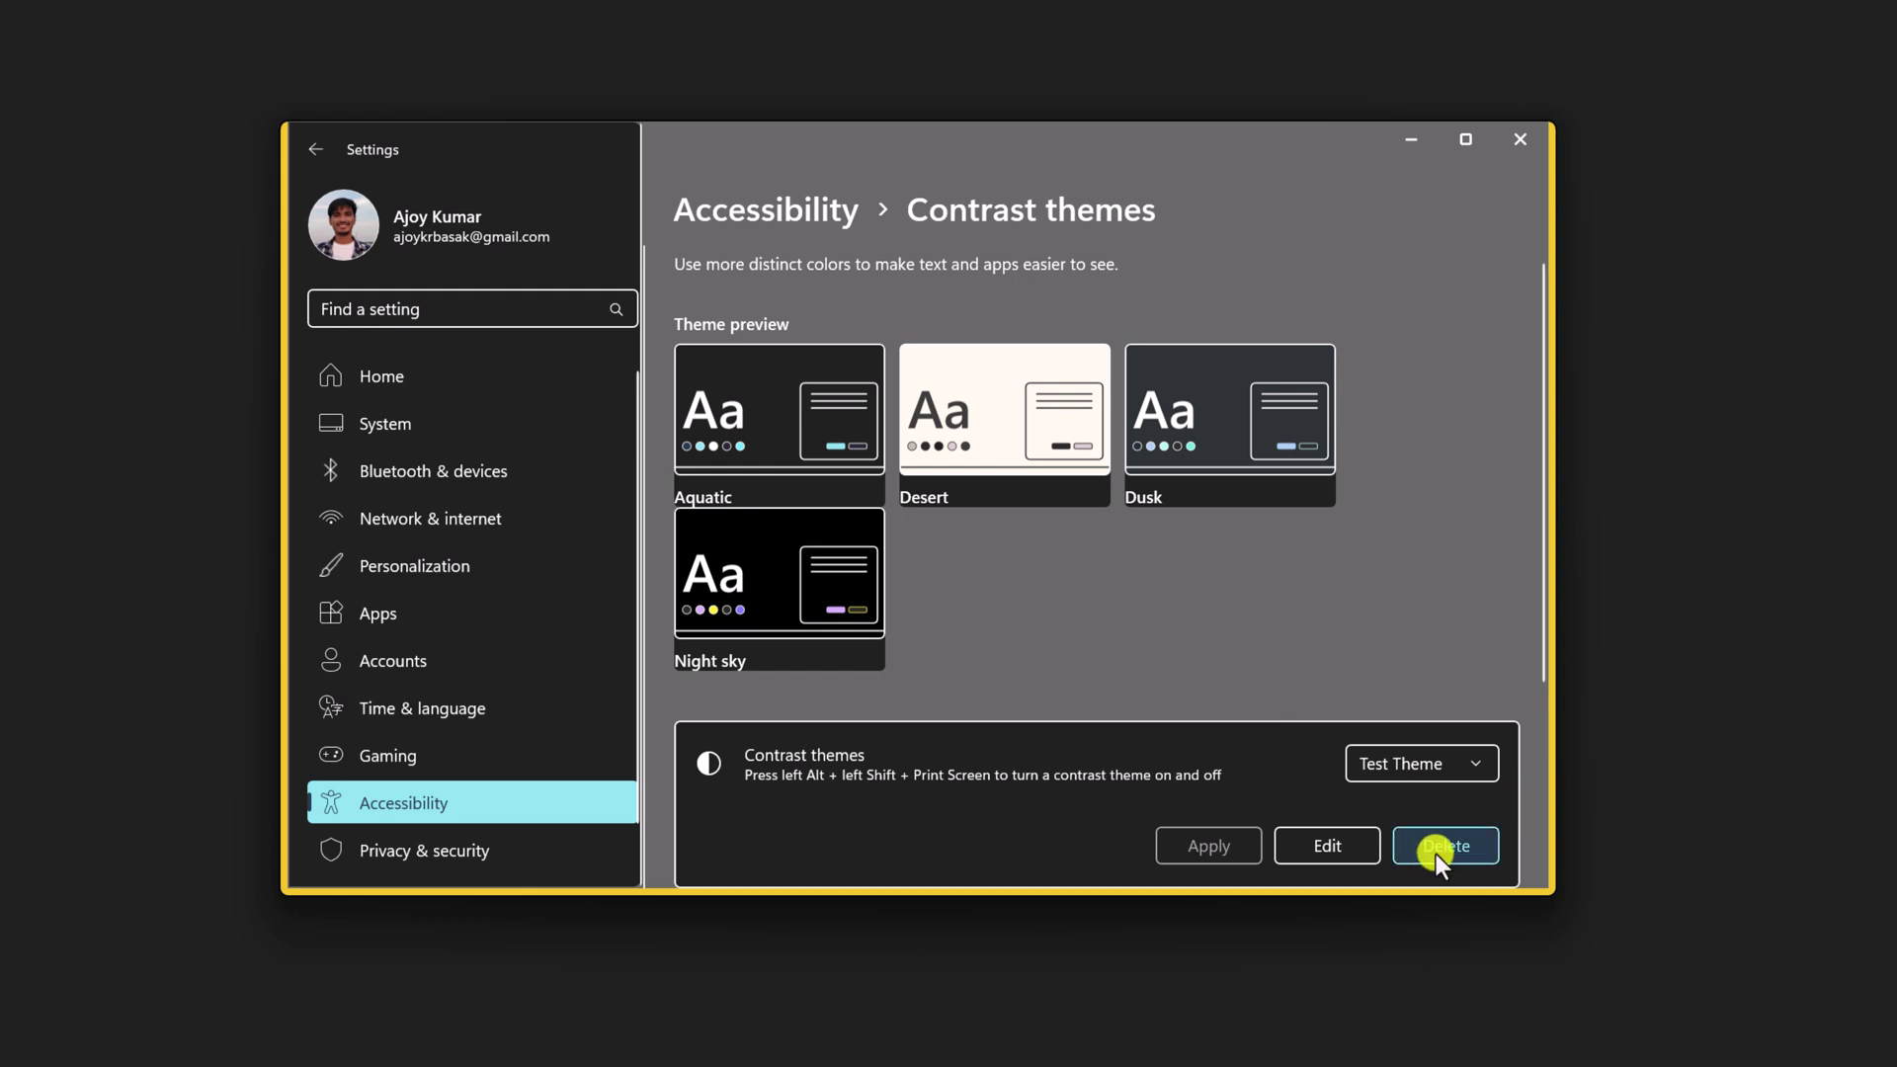